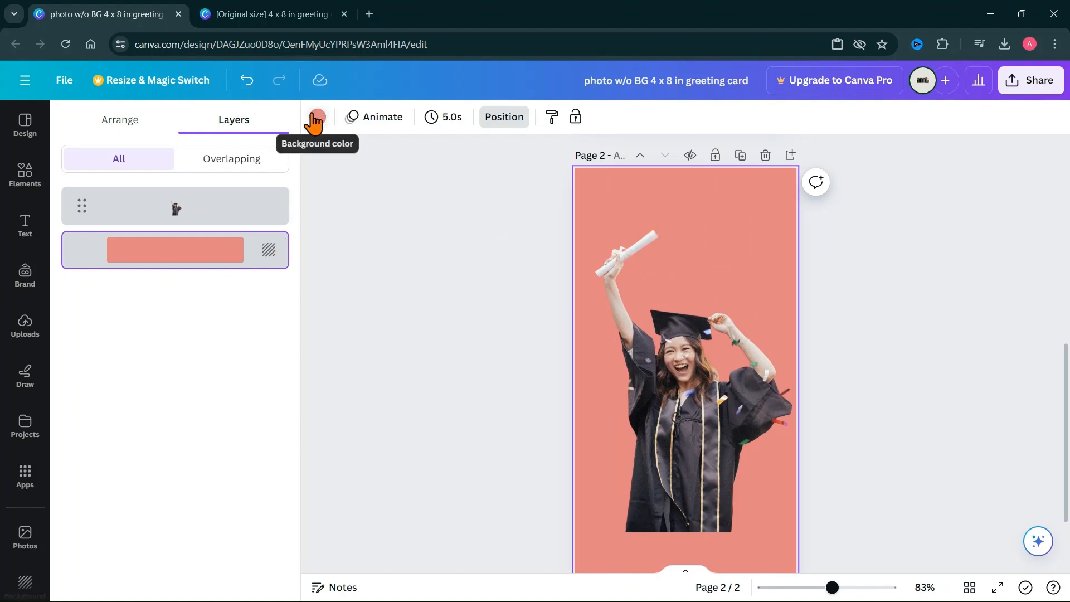
Set page 2's background to the muted grey-purple photo color and select the graduate cutout.
left_click(318, 118)
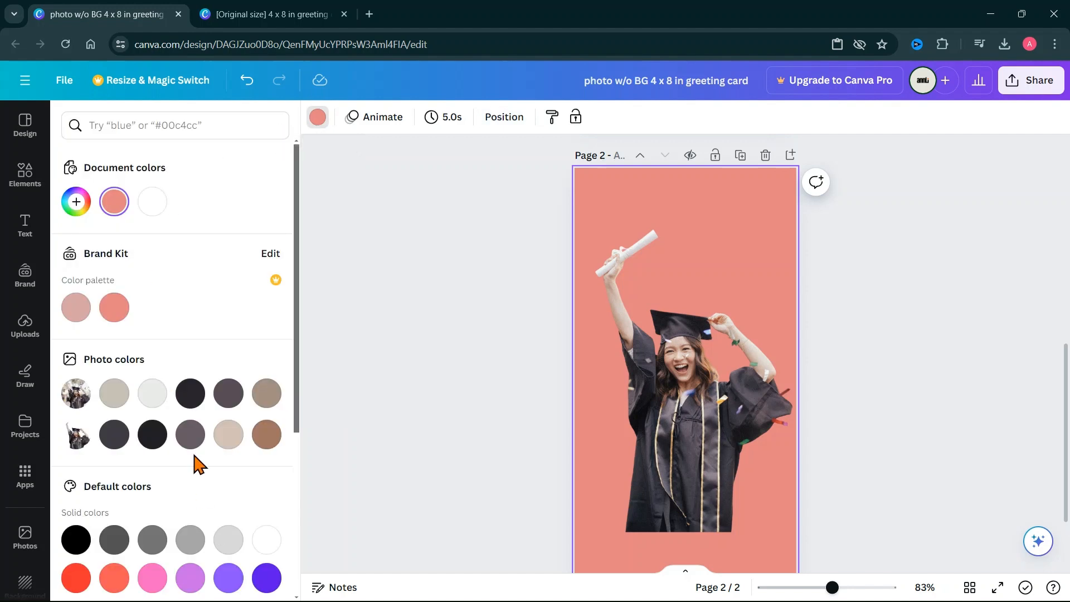
left_click(189, 434)
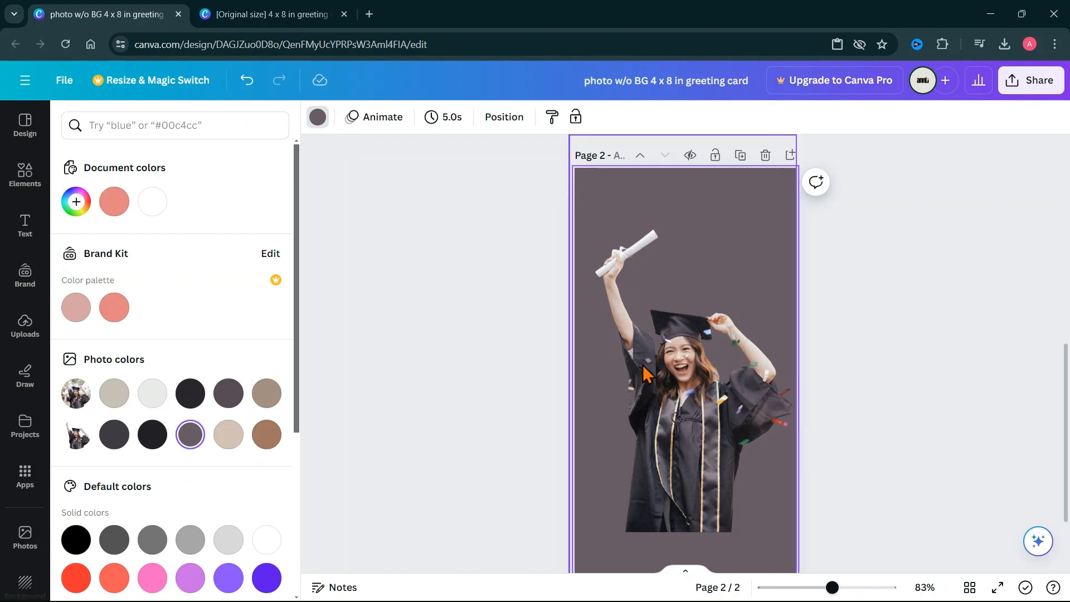
left_click(696, 411)
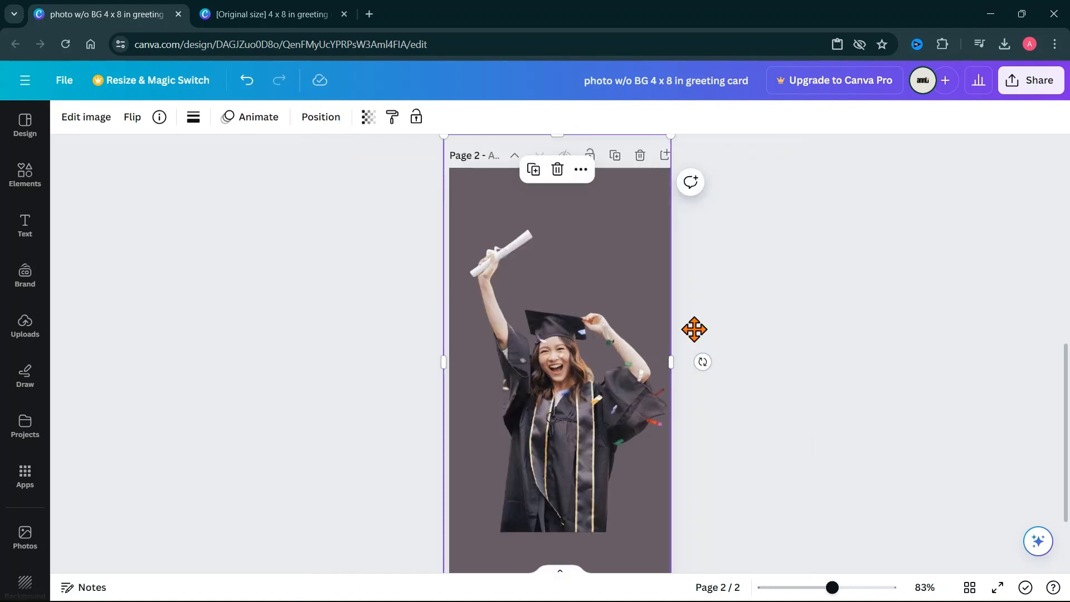
left_click_drag(548, 411, 502, 377)
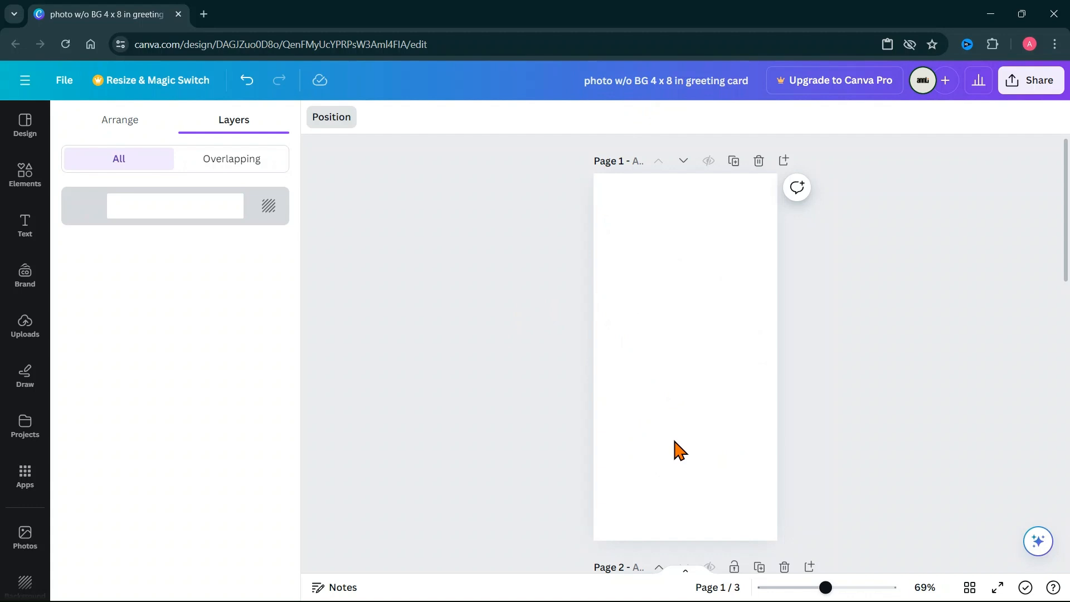
Fill page 1 with the paint splash frame from the Portrait_Paint Splash Splatter design in the Custom Frame project folder.
left_click(27, 429)
left_click(26, 429)
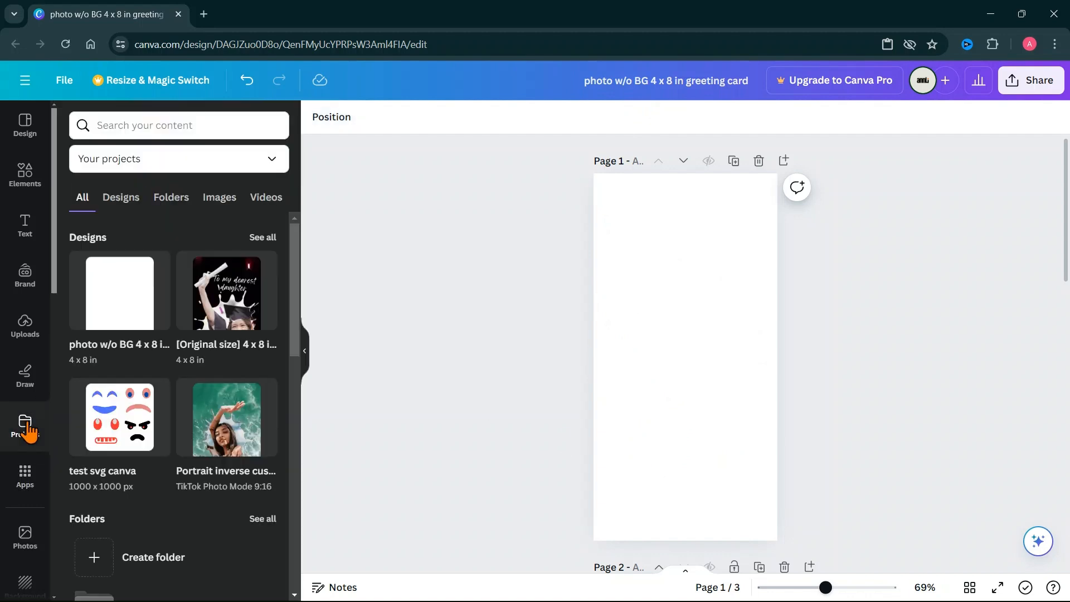
left_click(172, 200)
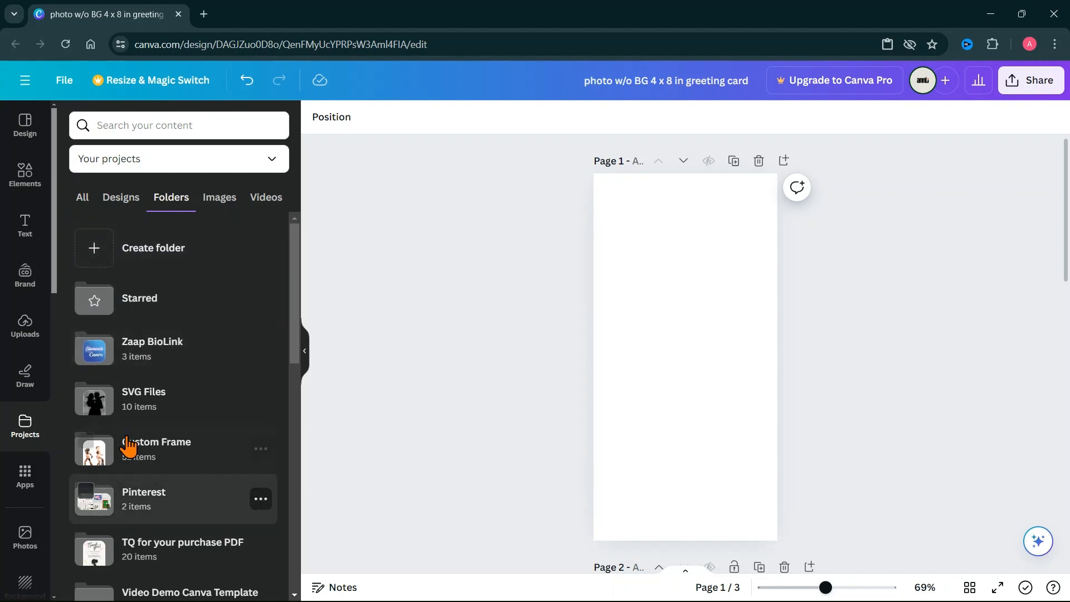
left_click(168, 462)
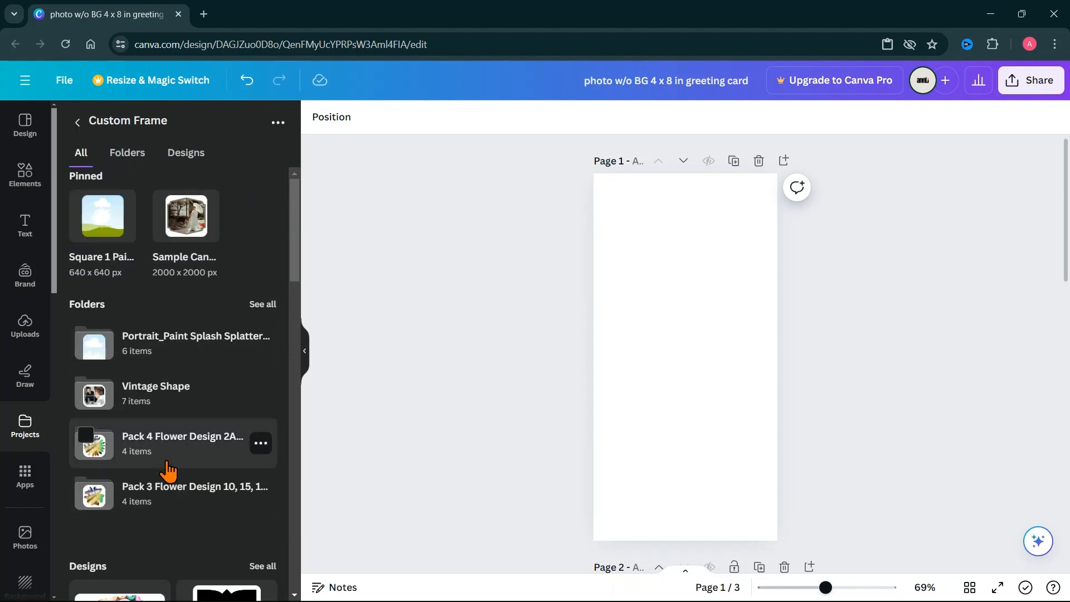
left_click(176, 356)
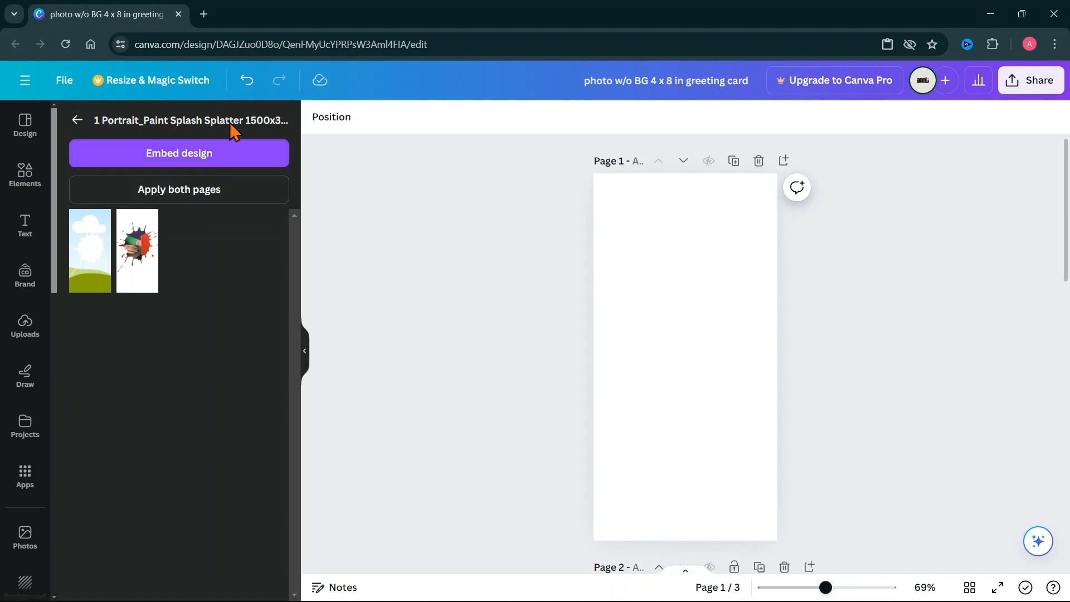
left_click(93, 291)
left_click(752, 398)
mouse_move(751, 392)
left_mouse_down()
mouse_move(755, 382)
mouse_move(752, 393)
left_mouse_up()
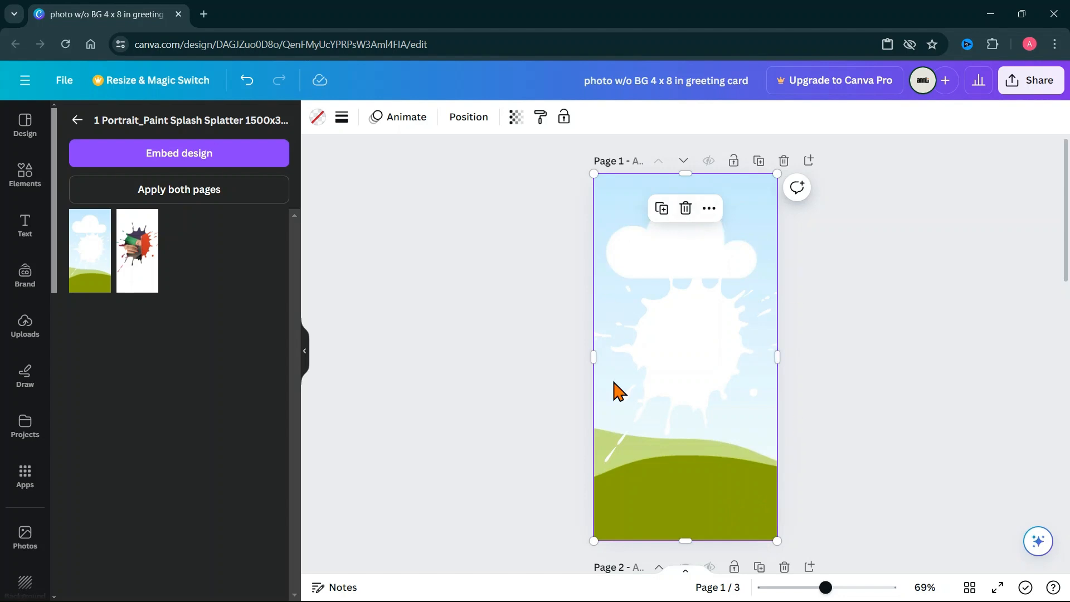
Place the recently used 8.0s red fireworks video inside the splash frame on page 1 and preview its playback.
left_click(21, 186)
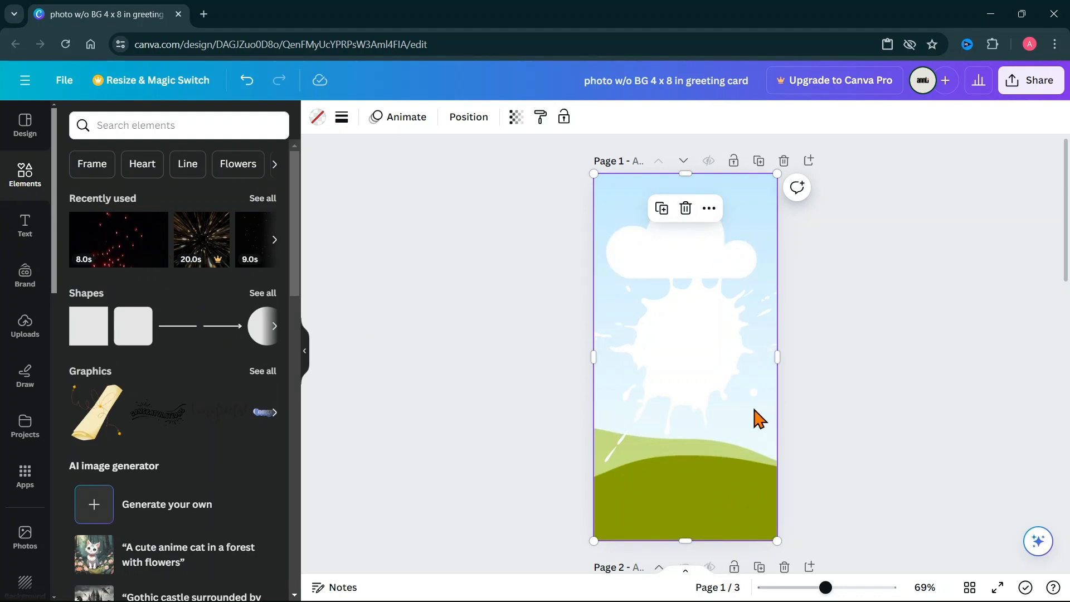
left_click(140, 243)
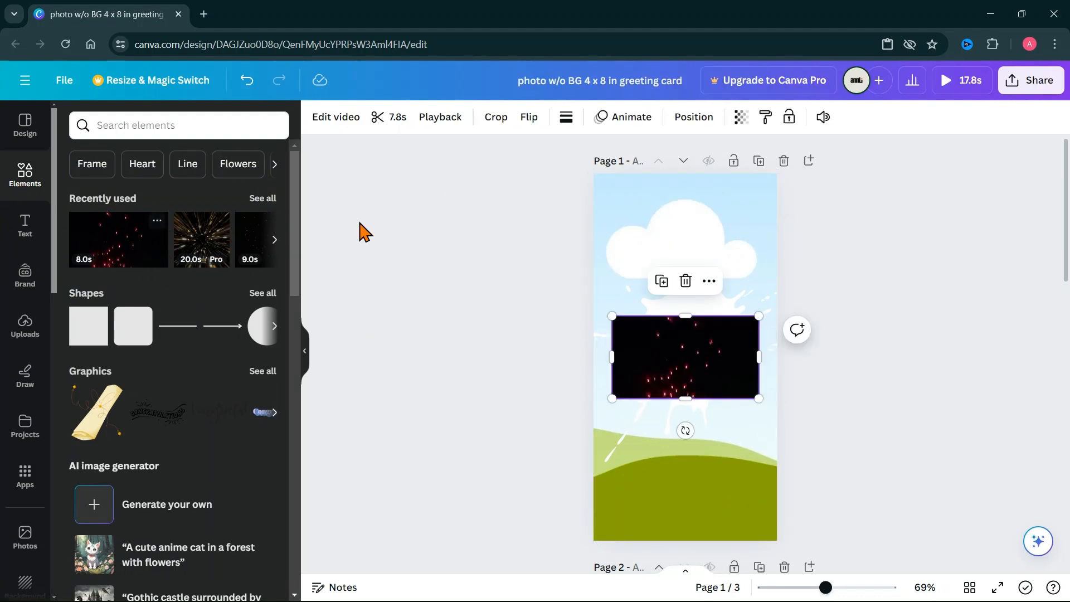
left_click(307, 351)
left_click_drag(625, 346, 618, 496)
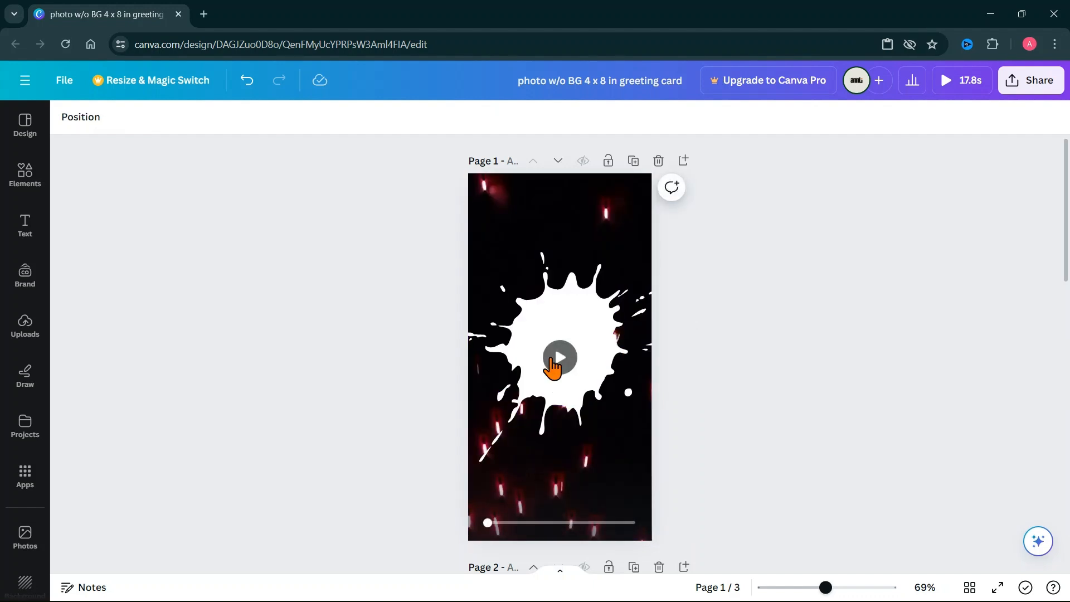
left_click(558, 357)
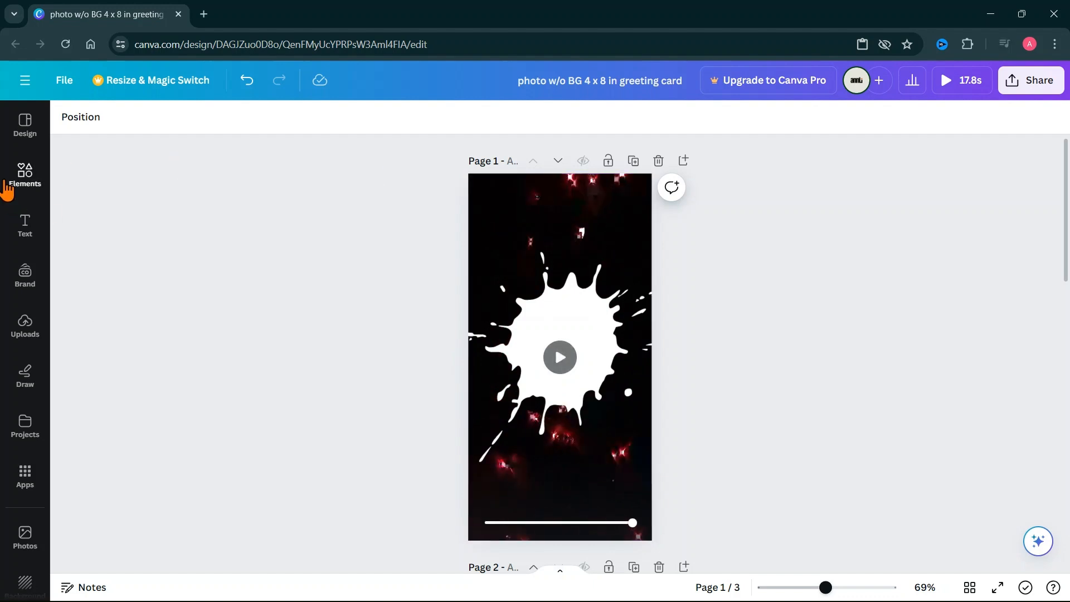
Add the recently used portrait photo of the graduate raising a diploma to page 1 and move it beneath the splash frame layer.
left_click(23, 180)
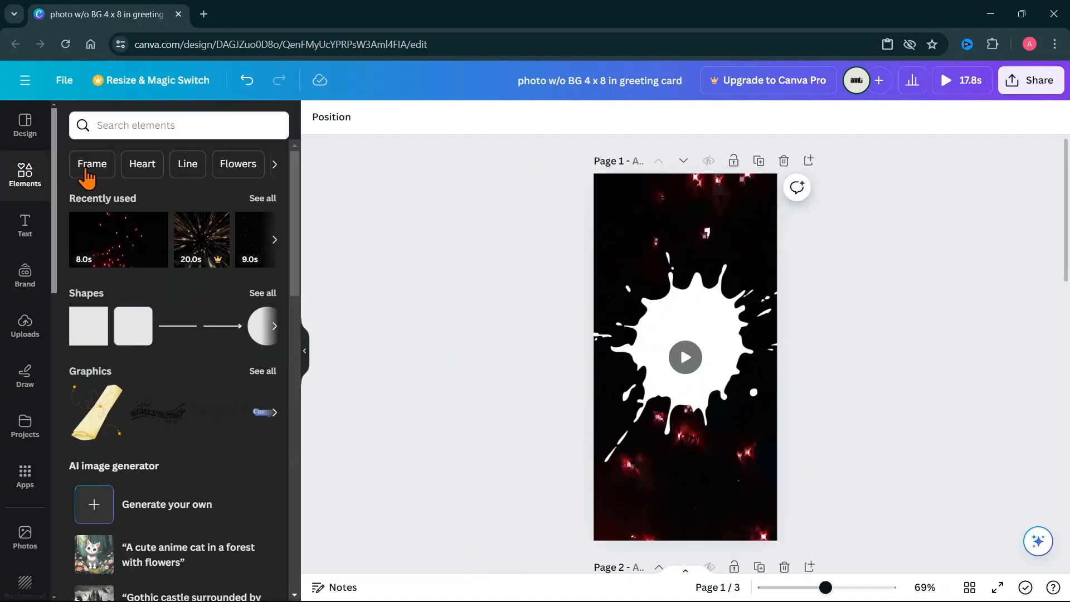
left_click(262, 199)
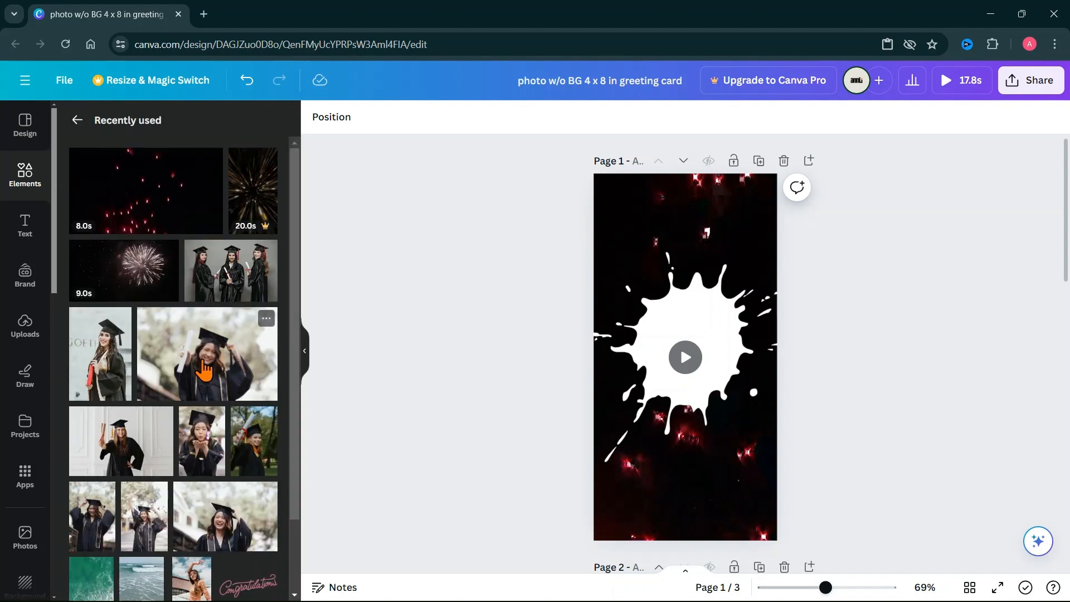
scroll(208, 376, "down", 3)
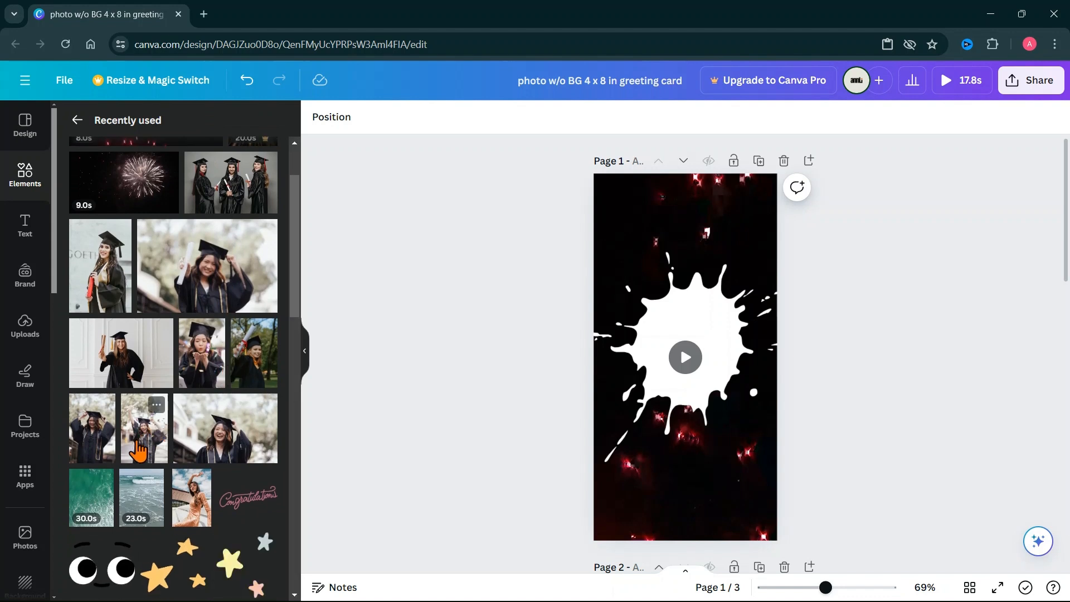
left_click(138, 449)
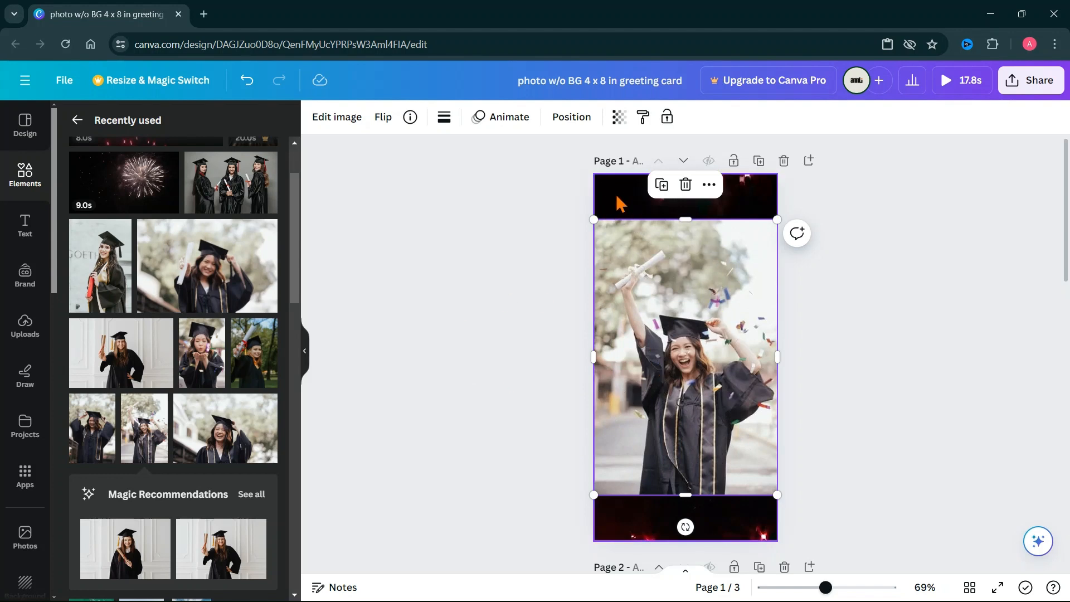
left_click(572, 117)
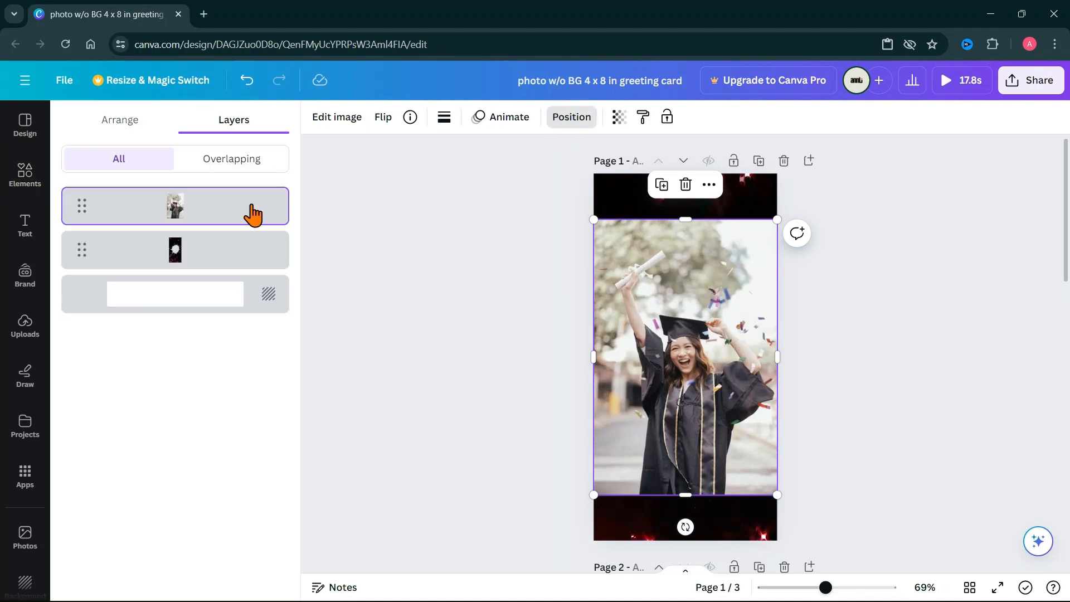
left_click_drag(205, 222, 208, 274)
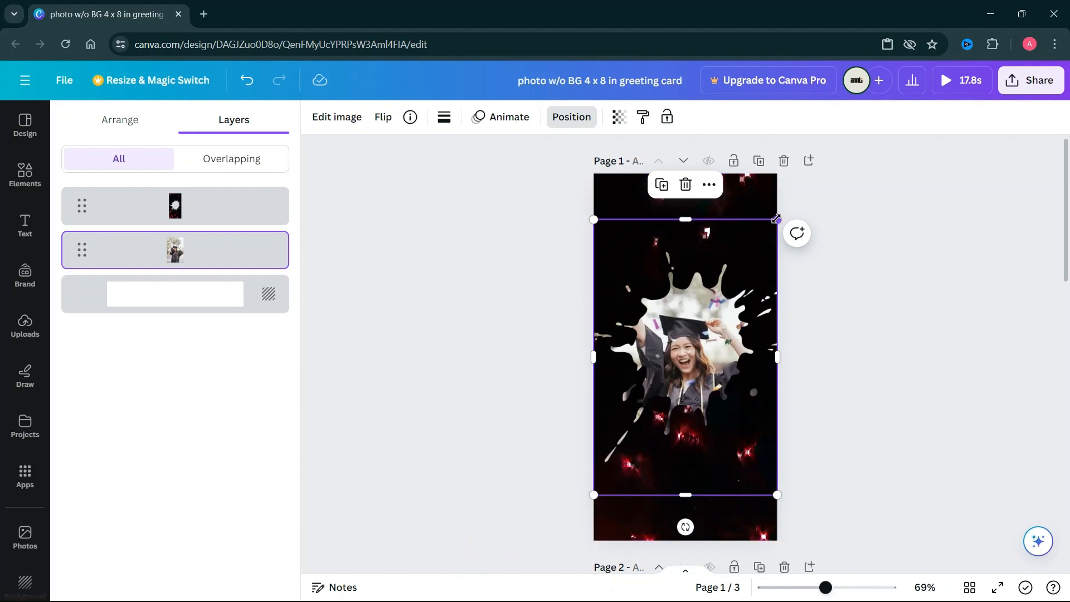
Enlarge the graduate photo behind the frame and position it so the face shows through the splash opening.
left_click_drag(776, 219, 831, 211)
left_click_drag(802, 330, 802, 335)
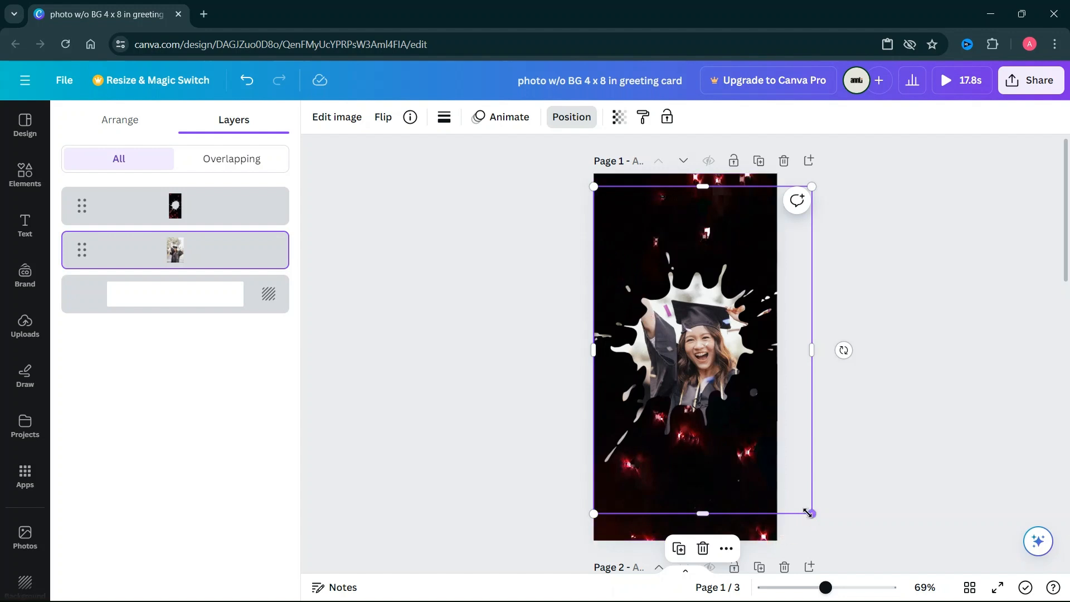
left_click_drag(812, 512, 827, 534)
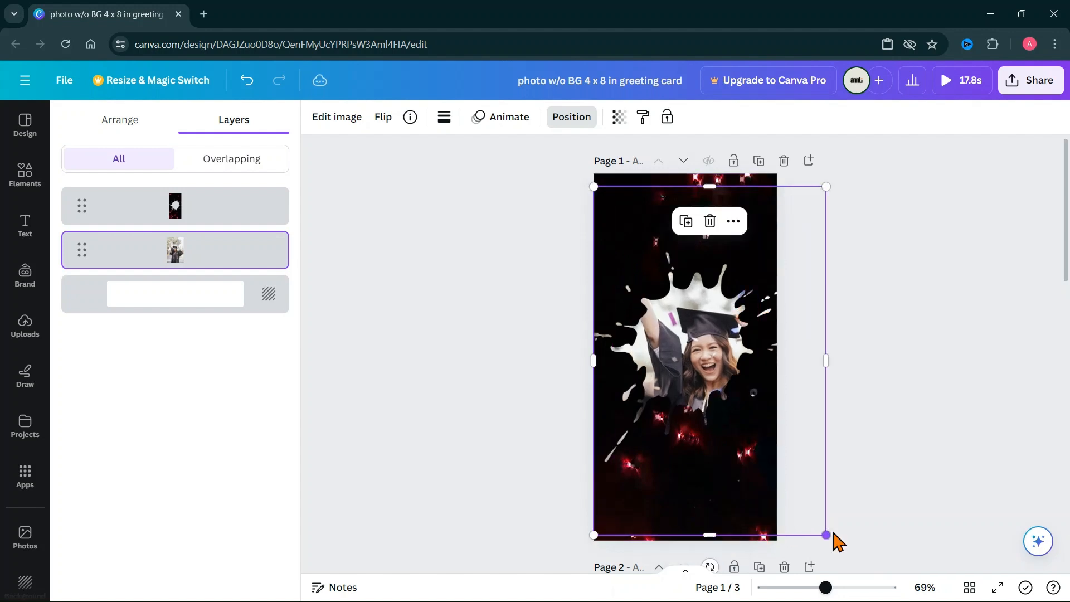
left_click_drag(801, 465, 801, 462)
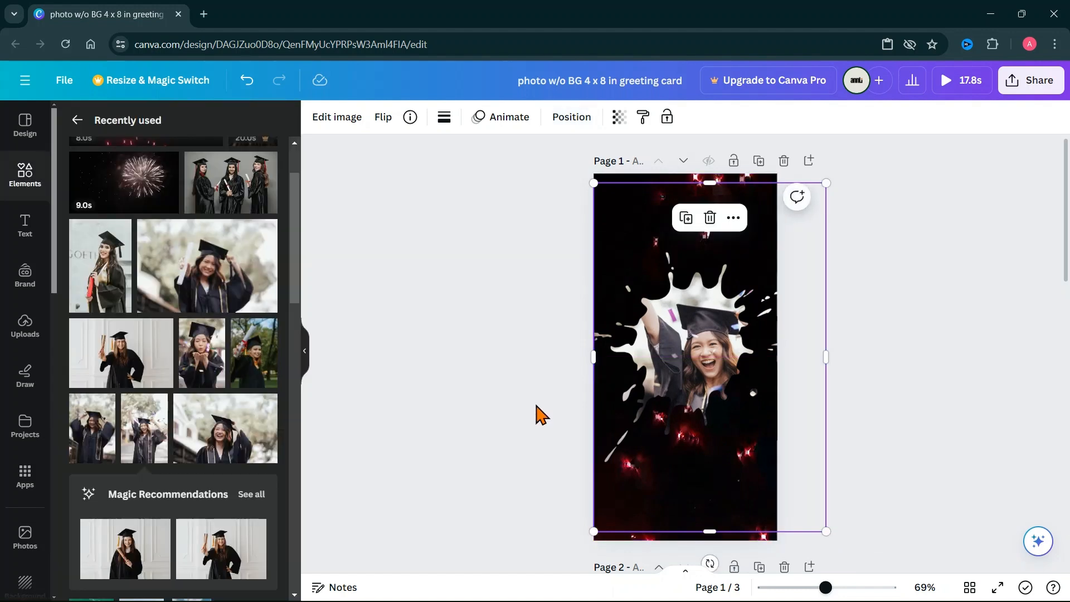
Narrow the splash frame temporarily to enlarge the photo beneath past the page's upper-left corner, and stretch the frame back across the full page.
left_click(651, 179)
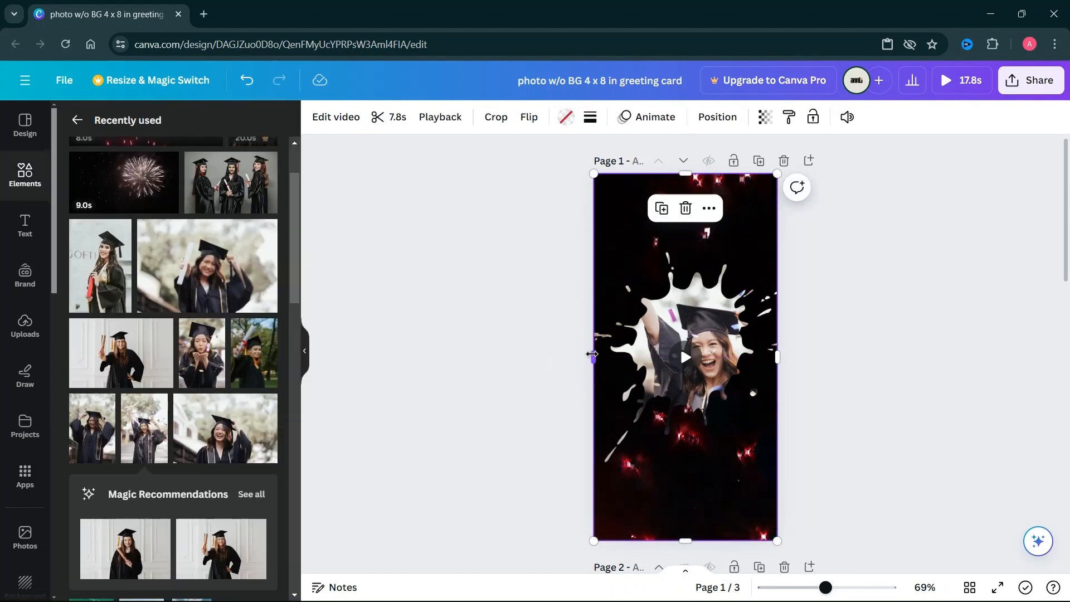
left_click_drag(591, 353, 669, 348)
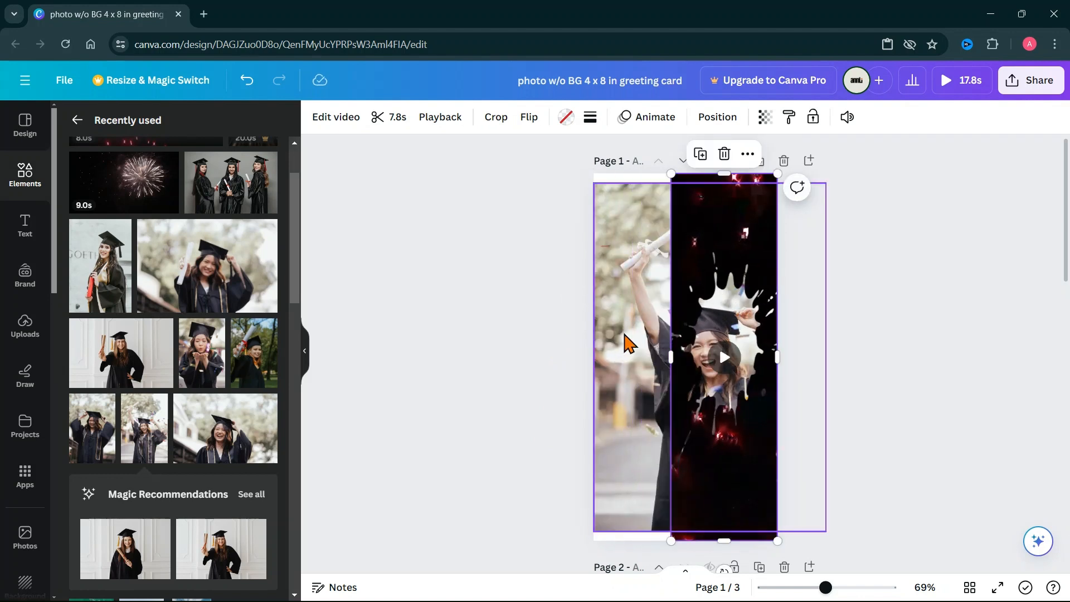
left_click(626, 341)
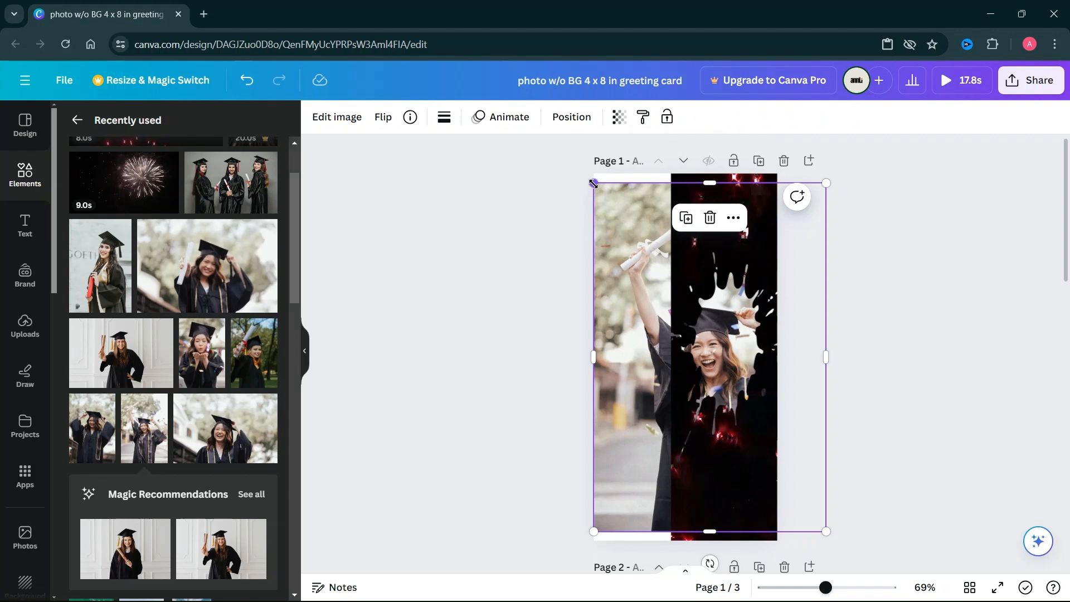
left_click_drag(593, 182, 583, 168)
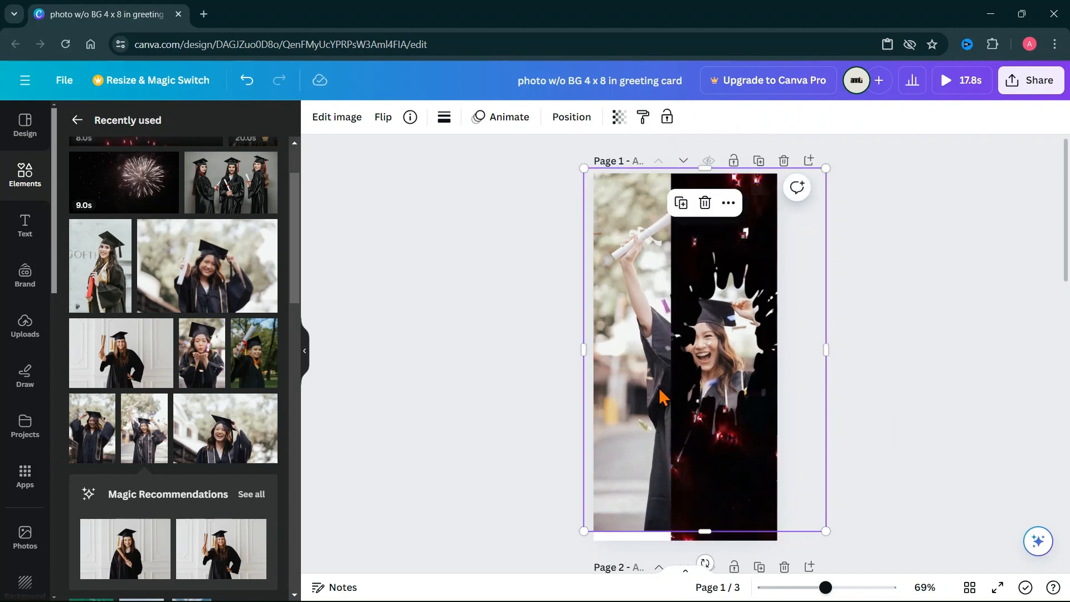
left_click(675, 353)
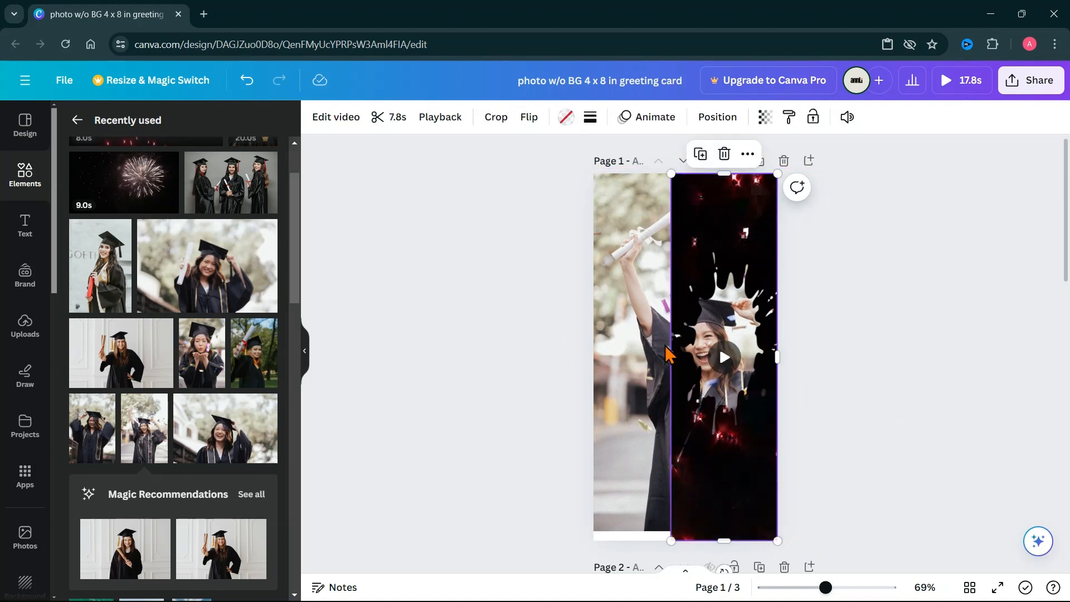
left_click_drag(675, 353, 592, 348)
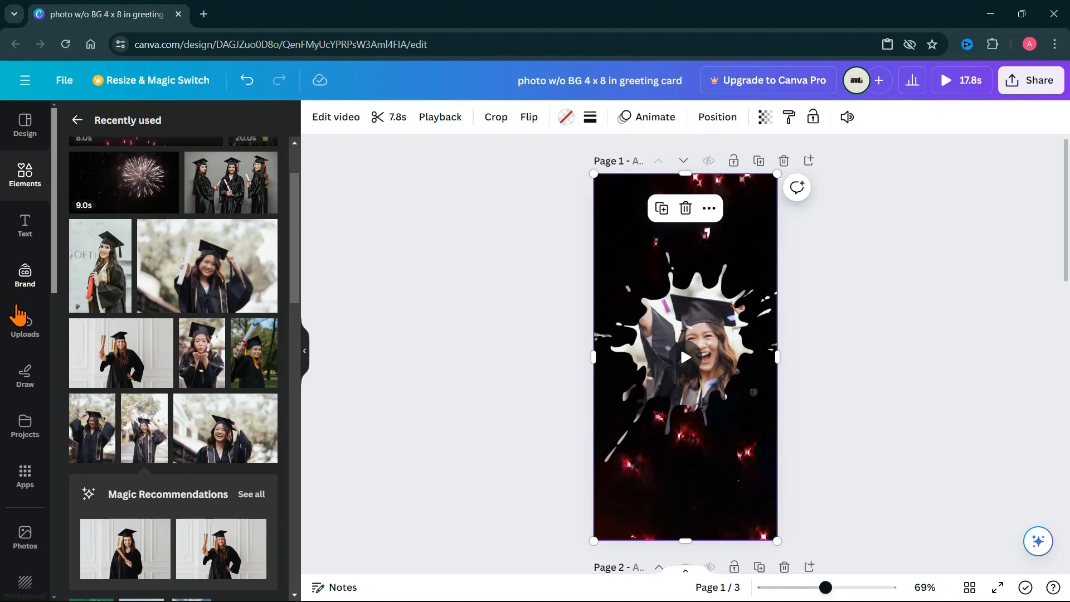
Add the uploaded background-free cutout of the graduate raising a diploma to page 1.
left_click(25, 329)
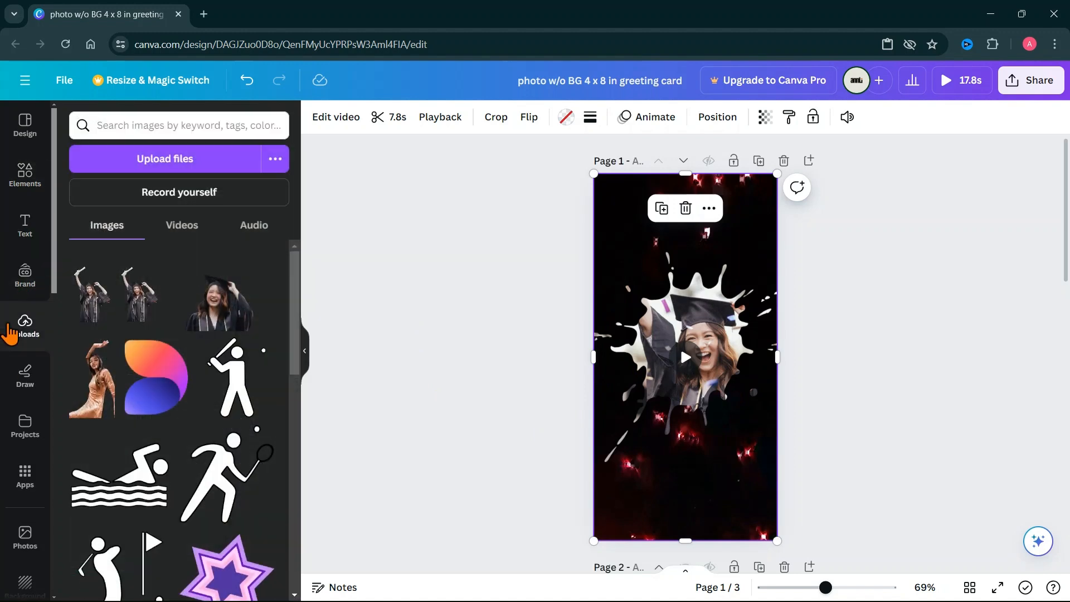
left_click(91, 305)
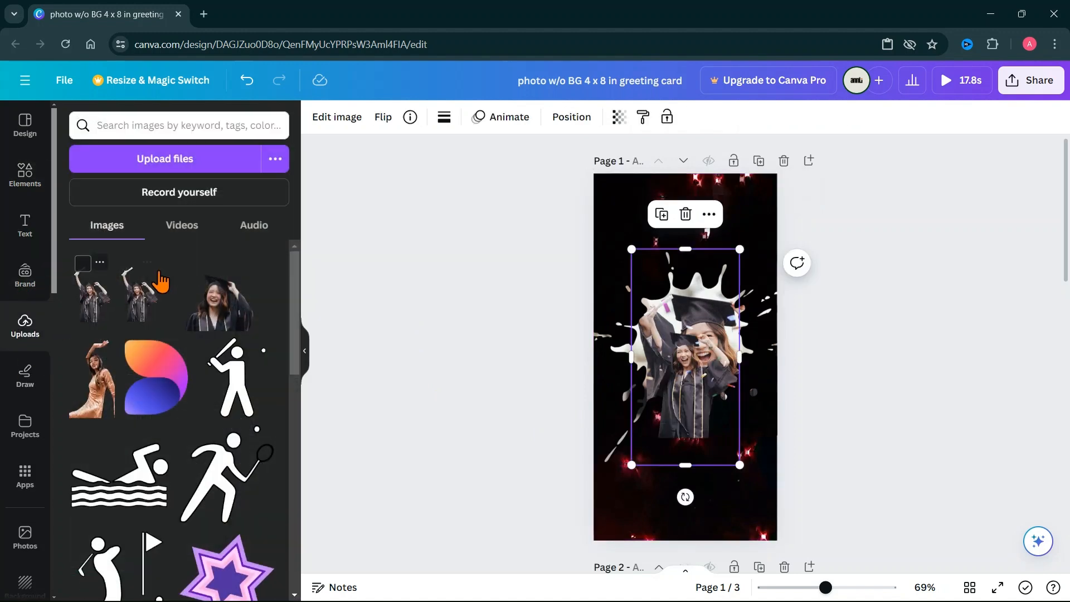
left_click(306, 351)
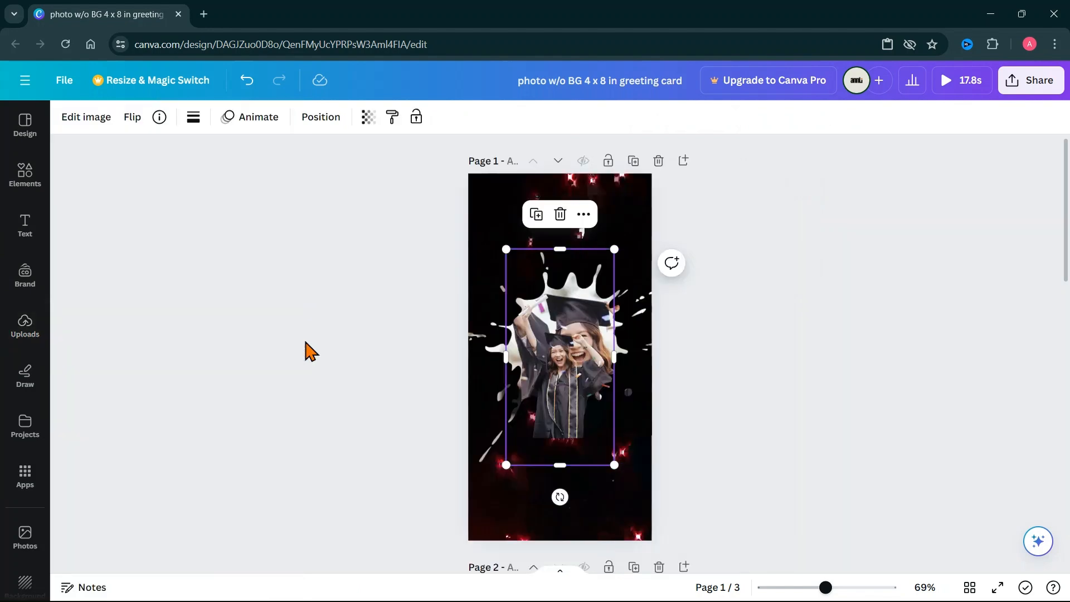
Crop the background-free cutout freeform to the graduate's head, raised arms and diploma, trimming the empty margins and lower body.
left_click(850, 587)
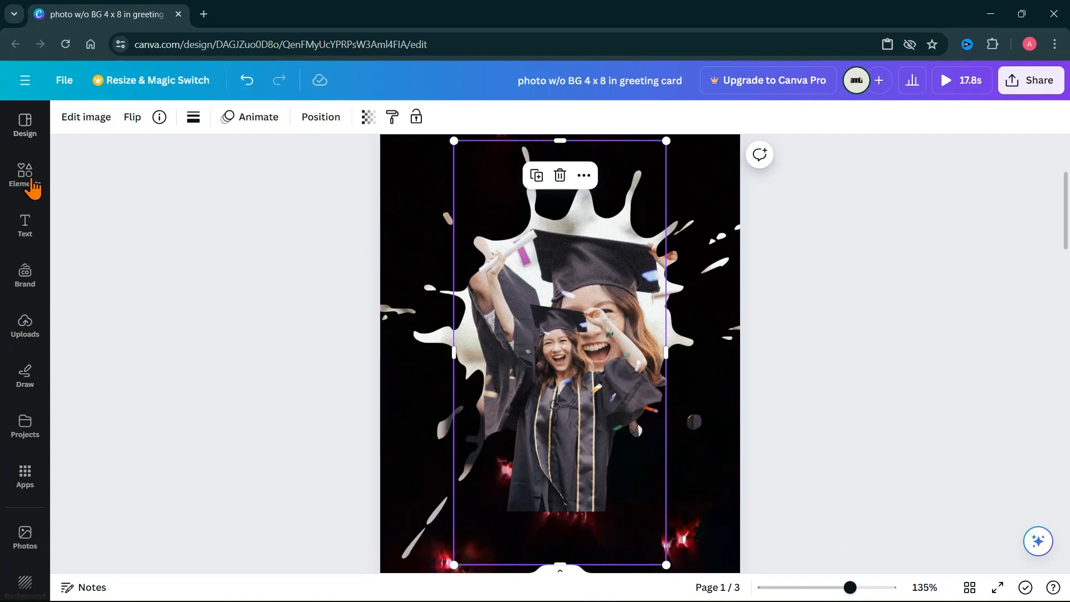
left_click(78, 129)
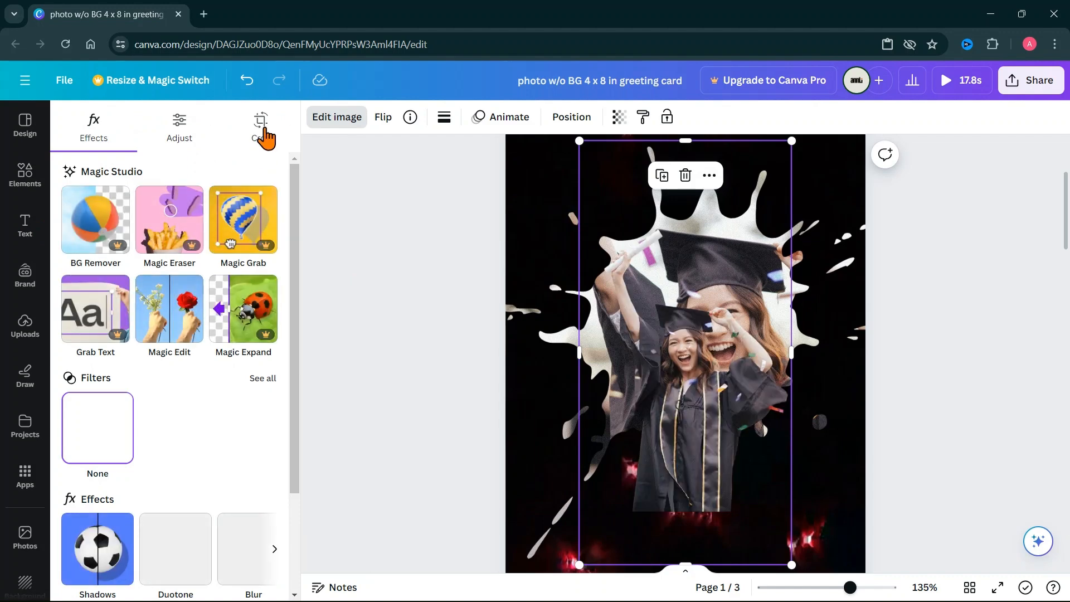
left_click(262, 133)
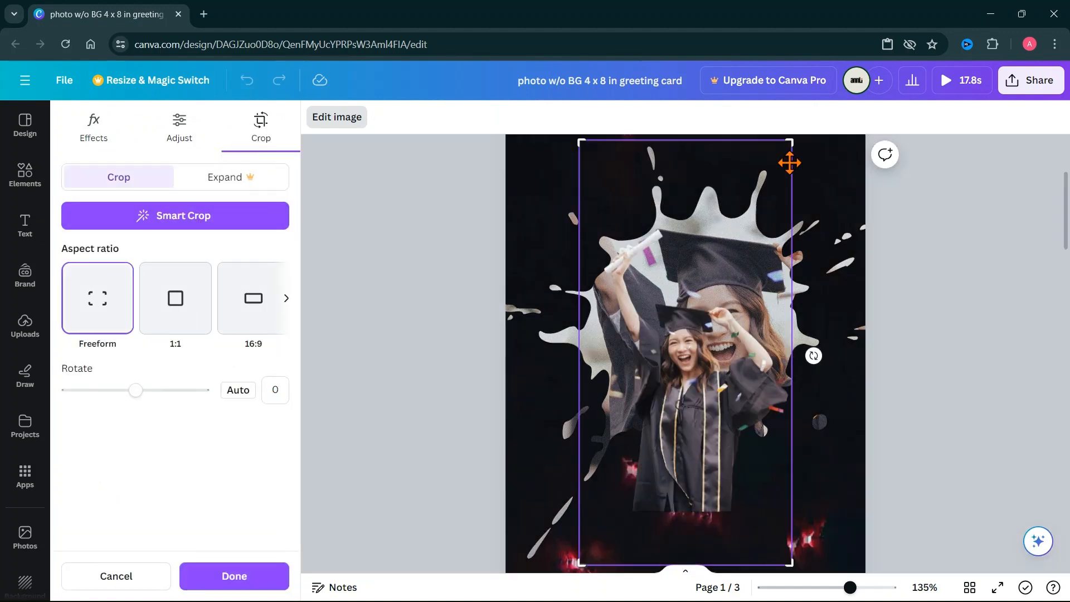
left_click_drag(791, 139, 787, 227)
scroll(898, 328, "down", 1)
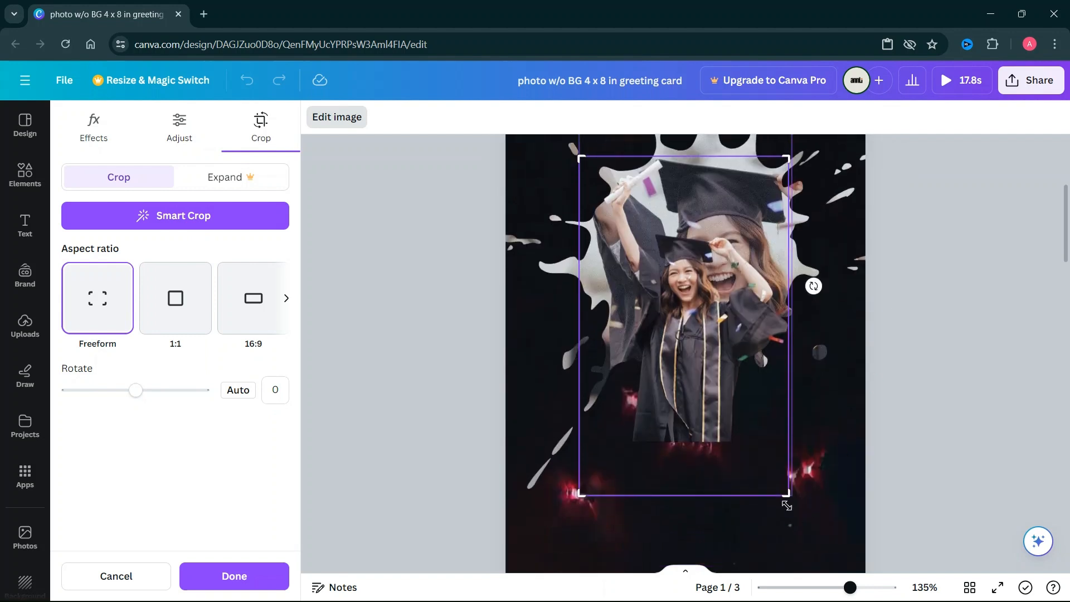
left_click_drag(786, 497, 800, 305)
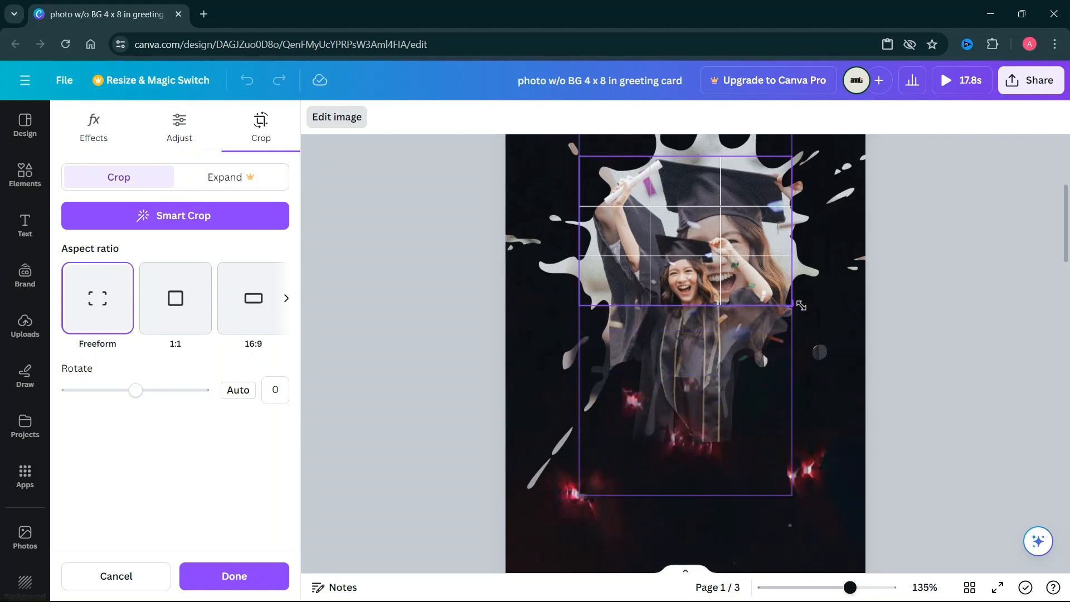
left_click_drag(801, 305, 780, 305)
left_click_drag(577, 301, 595, 297)
left_click(234, 576)
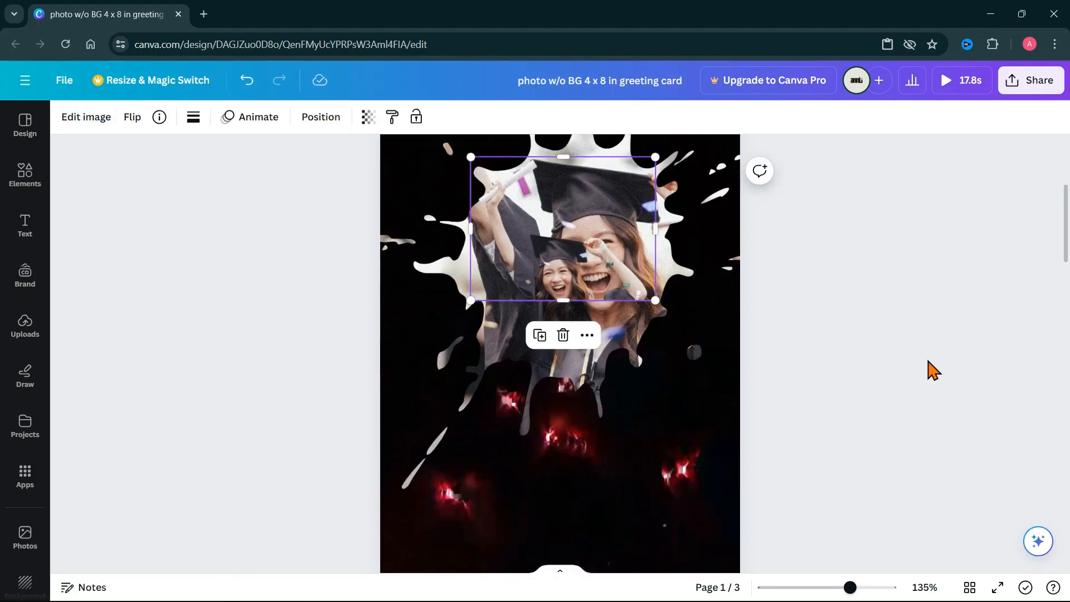
Enlarge the cropped cutout to roughly the scale of the framed photo and move it over the splash opening.
left_click_drag(657, 302, 890, 499)
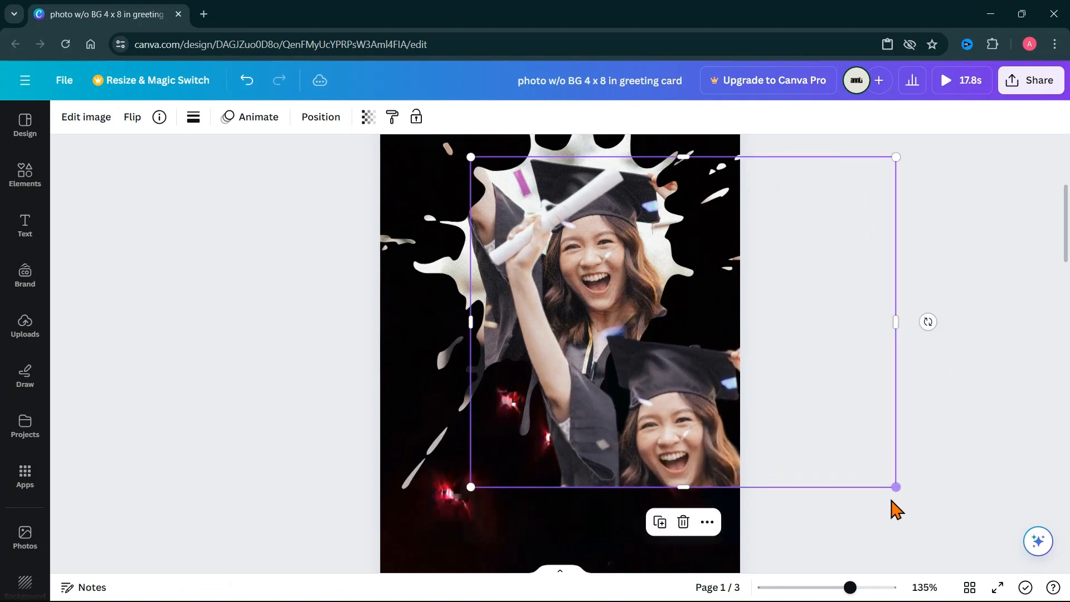
left_click_drag(812, 437, 735, 247)
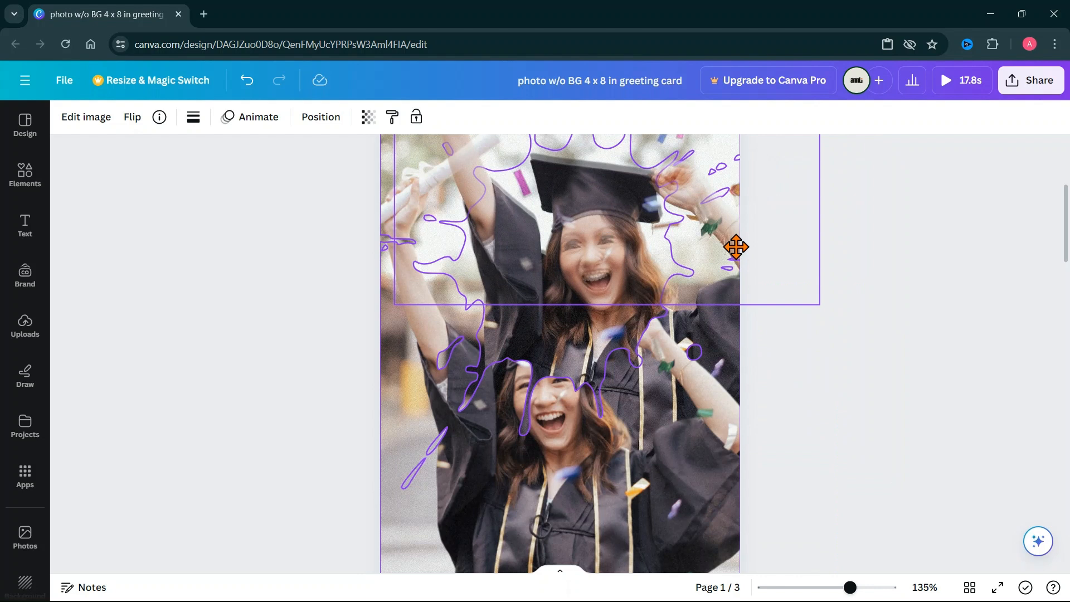
left_click_drag(736, 247, 751, 338)
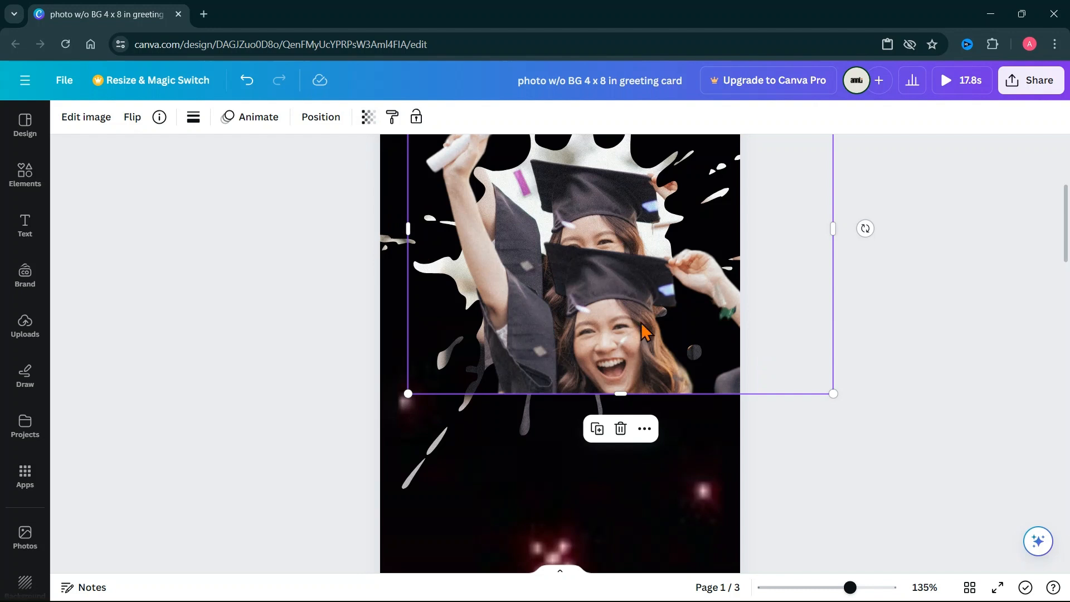
Set the cutout's transparency to 63 and align its face and cap with the framed photo beneath, shrinking it slightly.
left_click(368, 118)
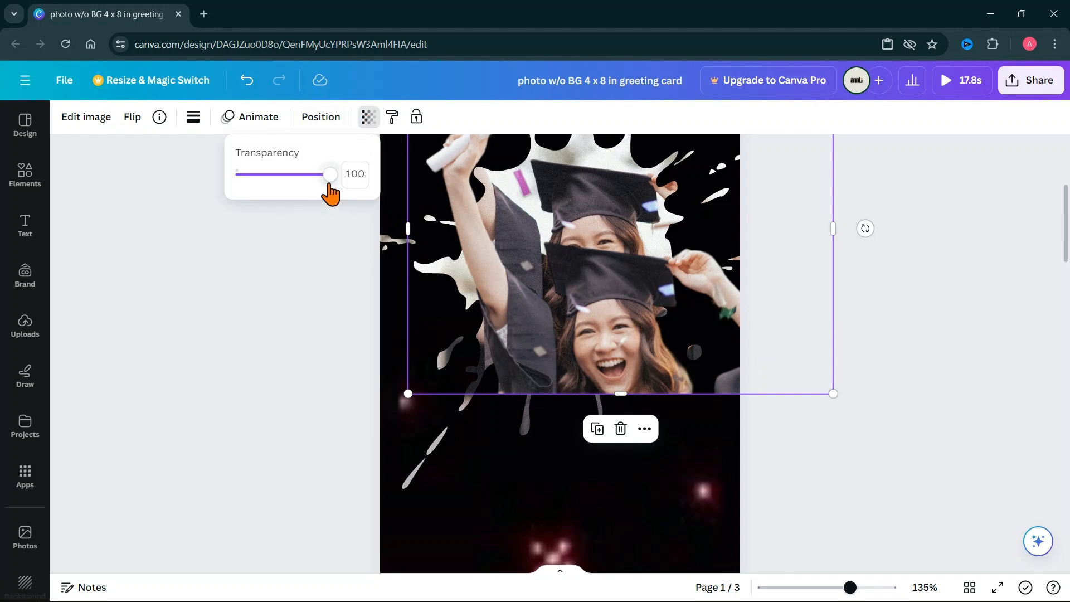
left_click_drag(330, 174, 294, 178)
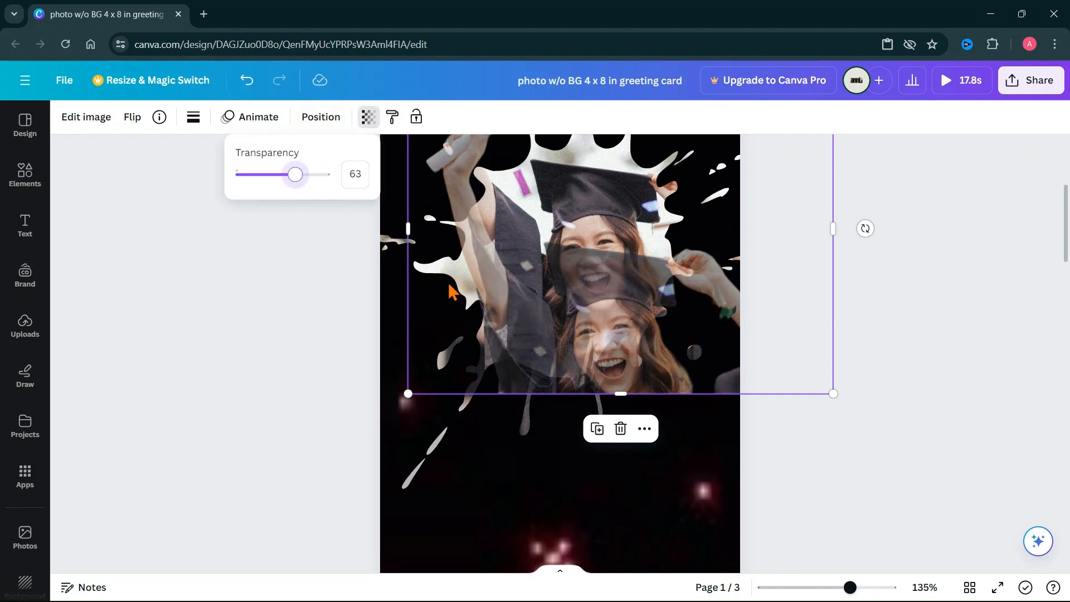
left_click(776, 352)
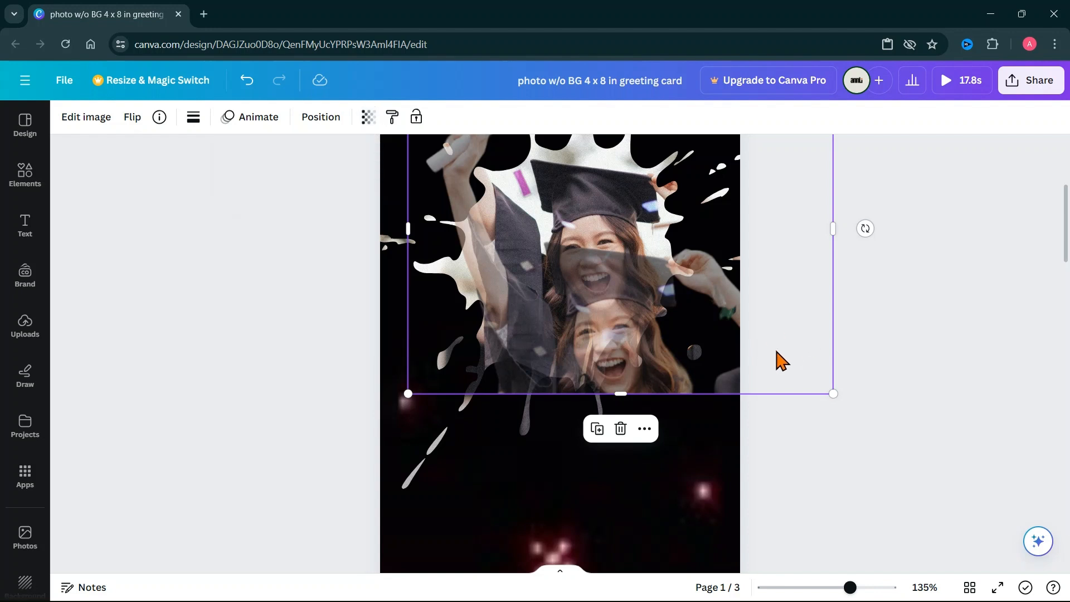
left_click_drag(779, 357, 763, 271)
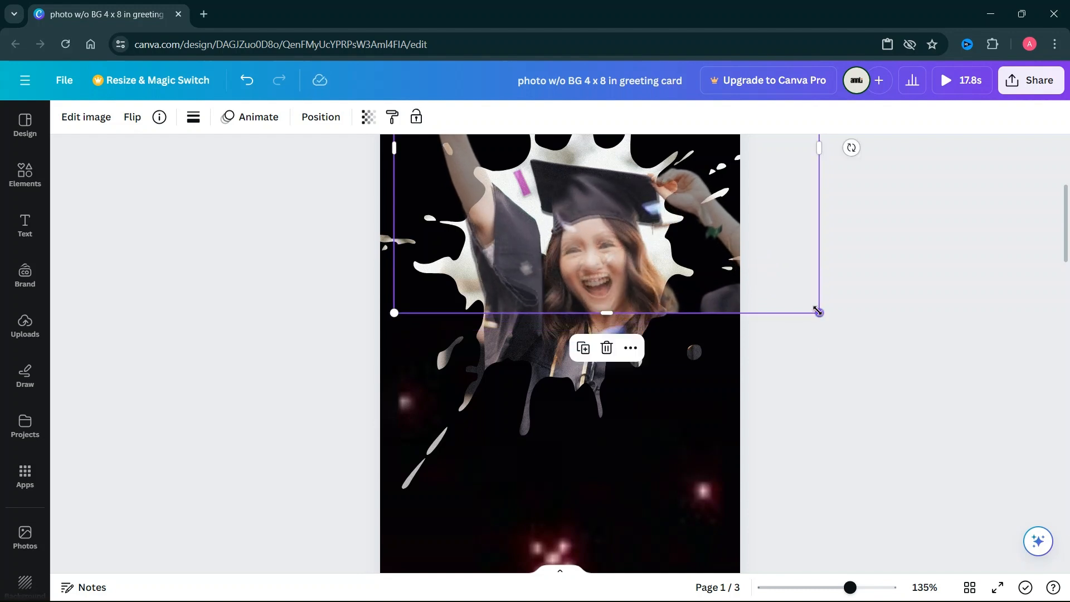
left_click_drag(817, 310, 816, 302)
scroll(886, 324, "up", 4)
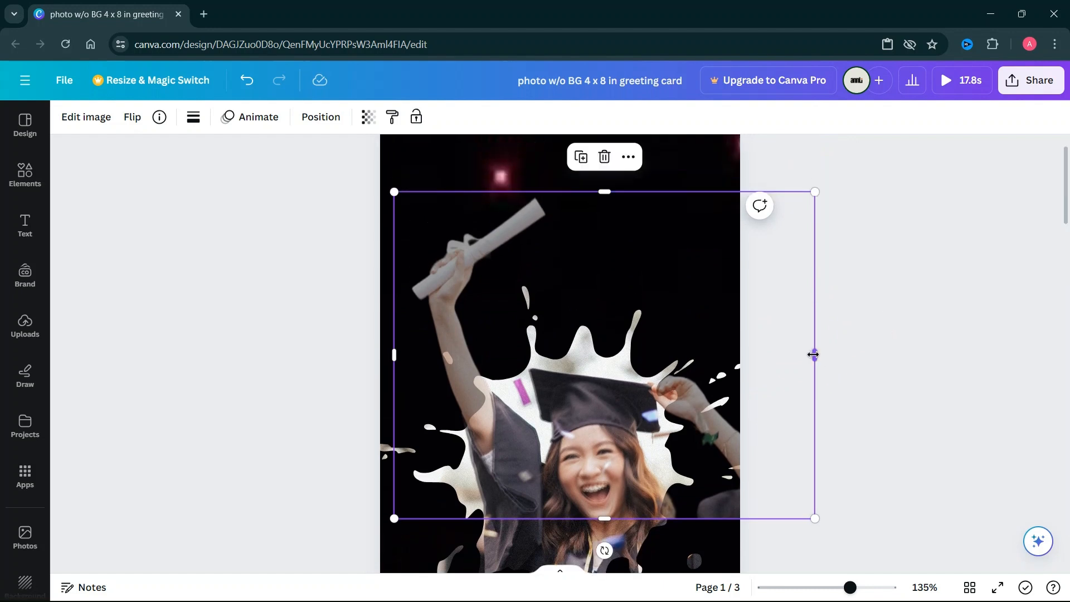
Crop the cutout's right side to a width of about 2.9 in and scale it down slightly to match the photo beneath.
left_click_drag(812, 354, 653, 364)
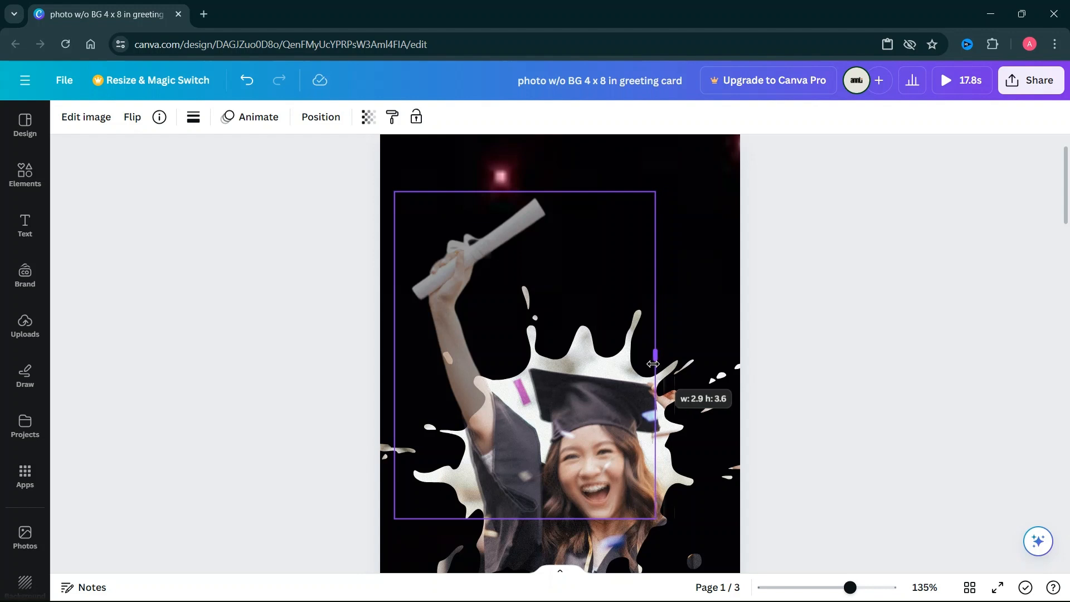
left_click_drag(653, 363, 653, 363)
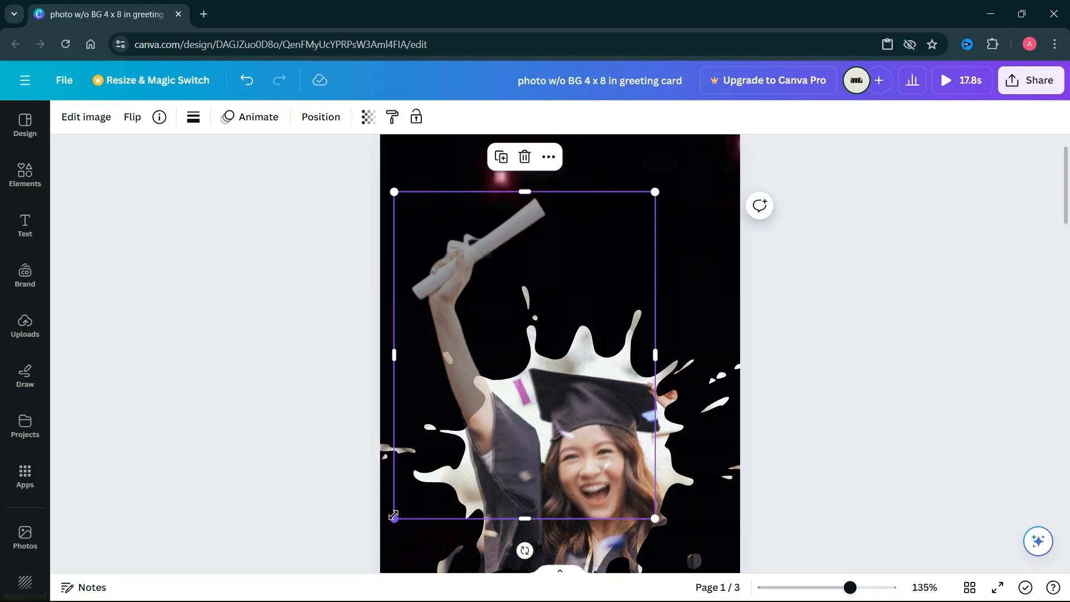
left_click_drag(394, 518, 394, 511)
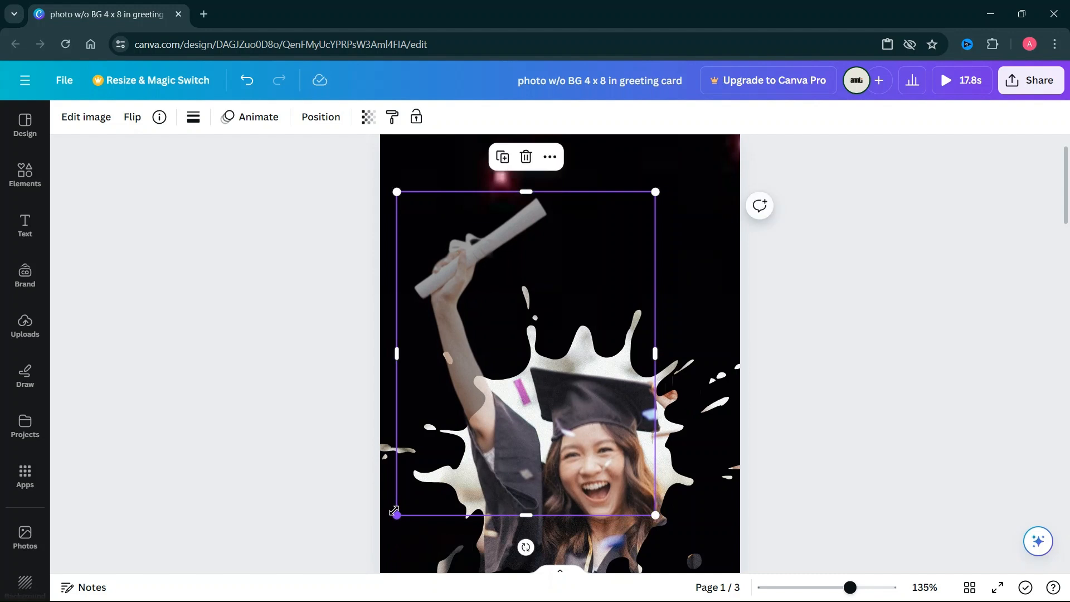
Restore the cutout's transparency to 100 and show the whole of page 1.
left_click(368, 117)
left_click_drag(300, 186, 343, 189)
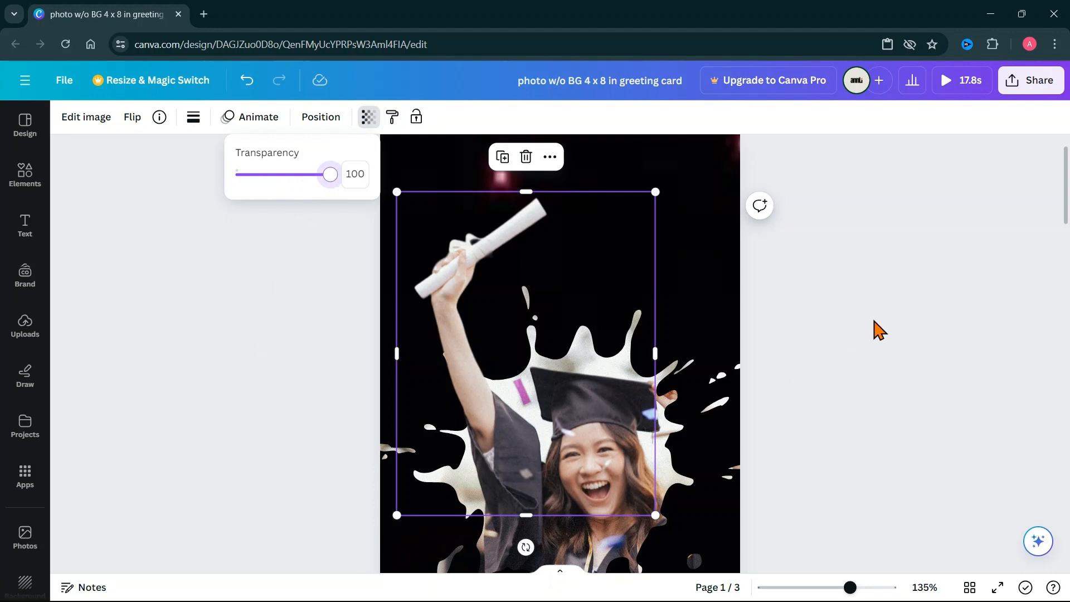
key("Escape")
left_click(819, 587)
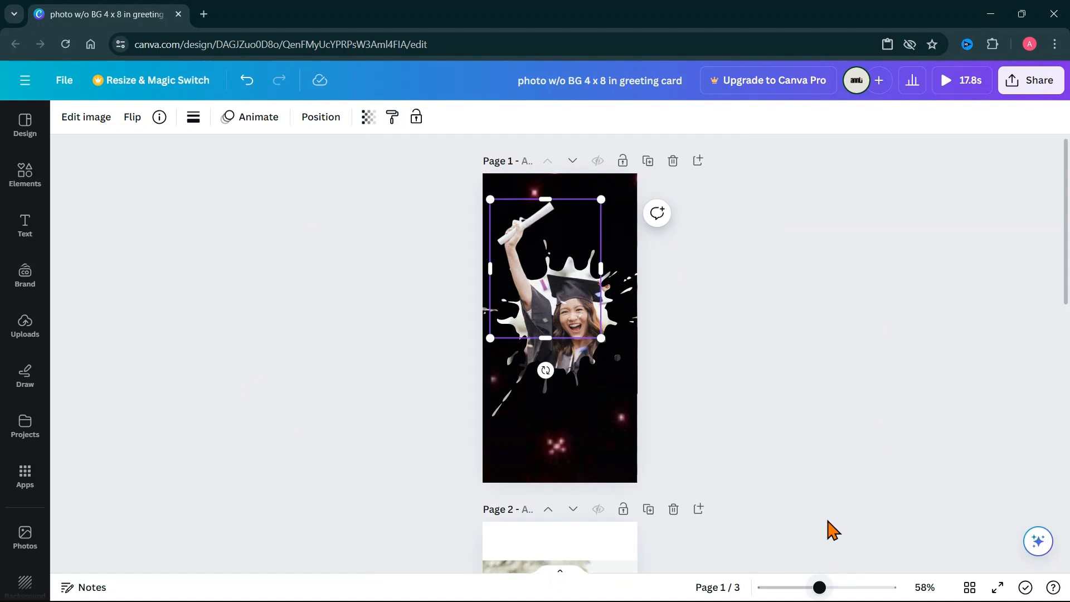
Play the fireworks background video on page 1 to preview the composition, and pause it.
left_click(898, 326)
left_click(559, 327)
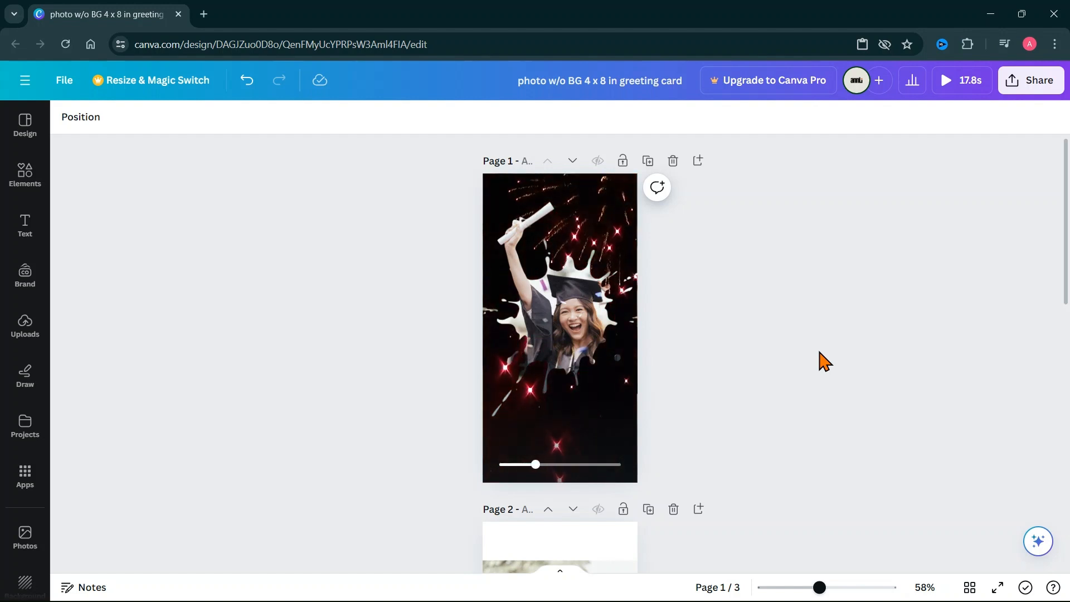
left_click(561, 328)
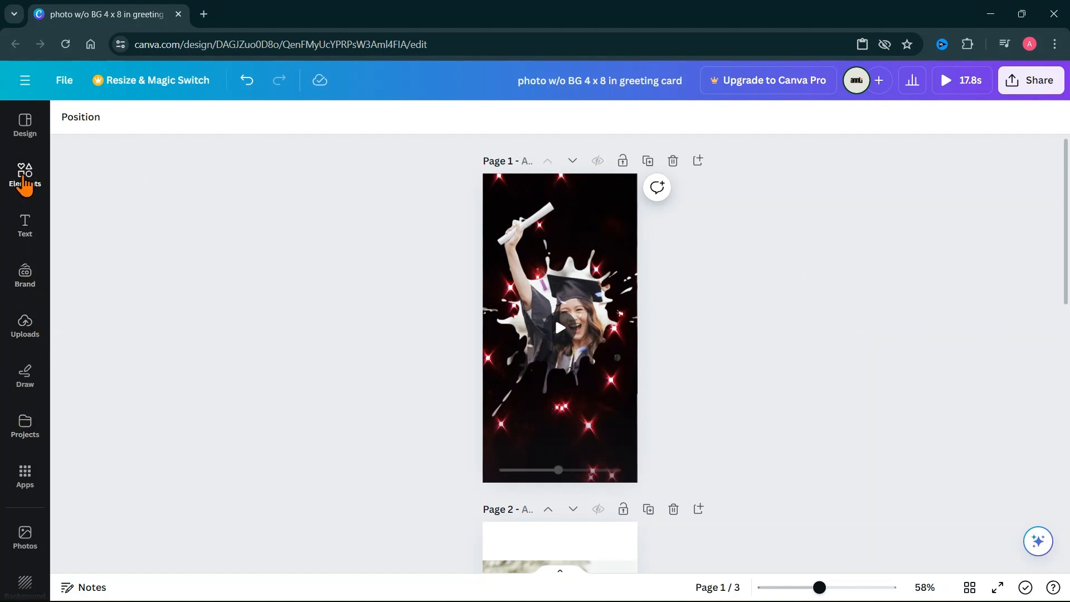
Add the recently used "Congratulations" script graphic, colour it white, and enlarge it across the page below the splash frame.
left_click(28, 178)
scroll(249, 289, "up", 2)
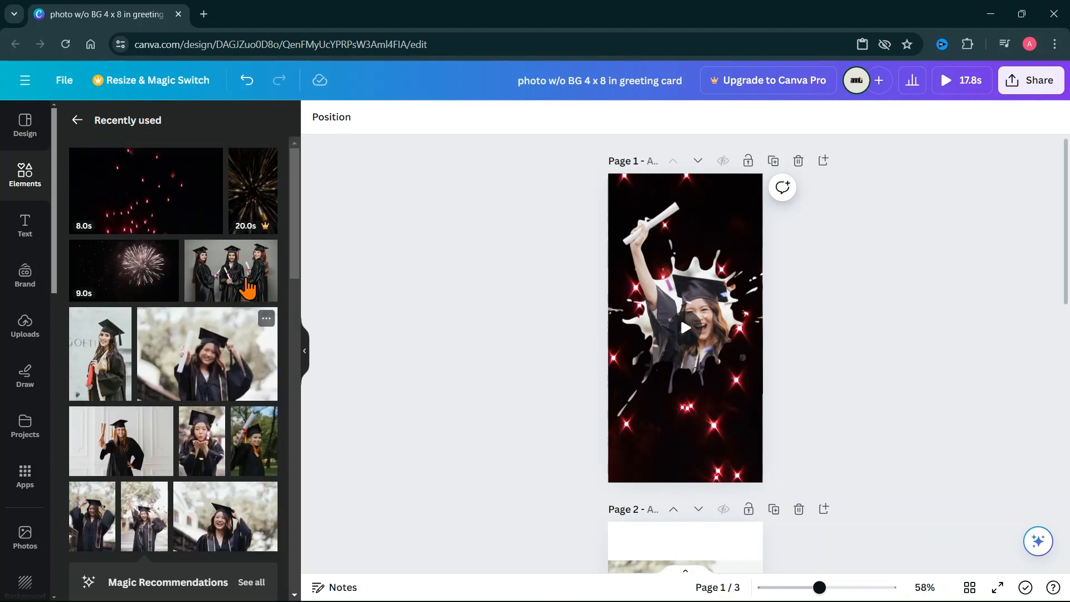
scroll(248, 288, "down", 3)
scroll(248, 288, "down", 6)
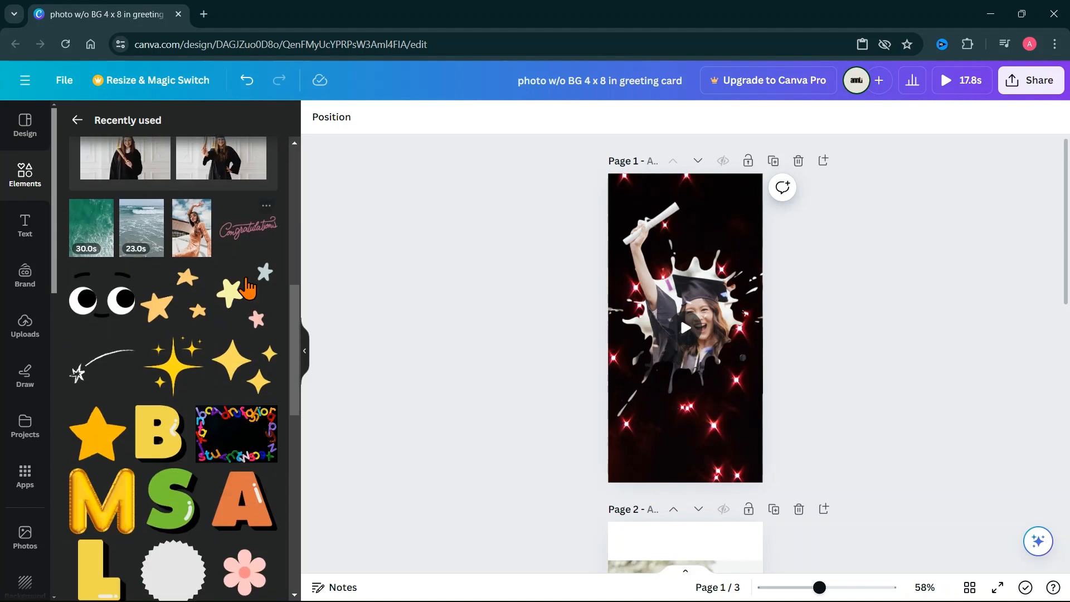
left_click(246, 241)
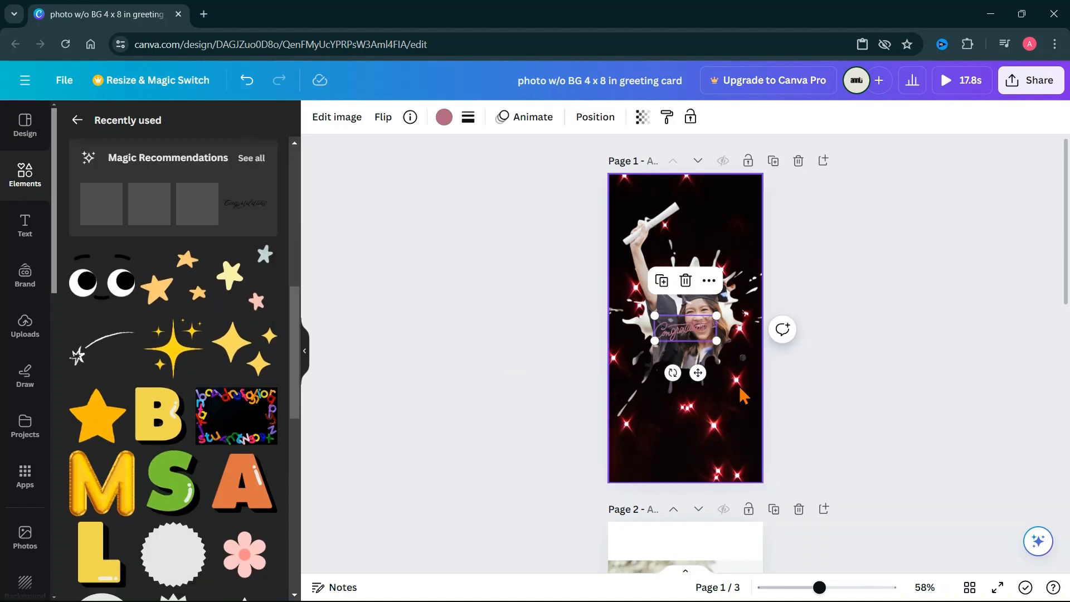
left_click(444, 120)
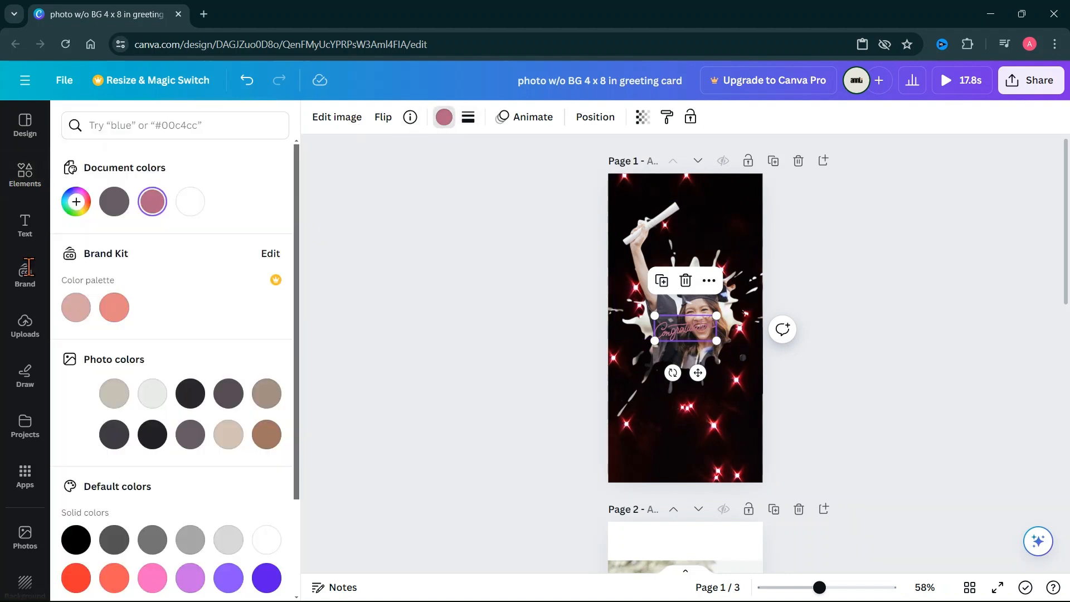
left_click(198, 205)
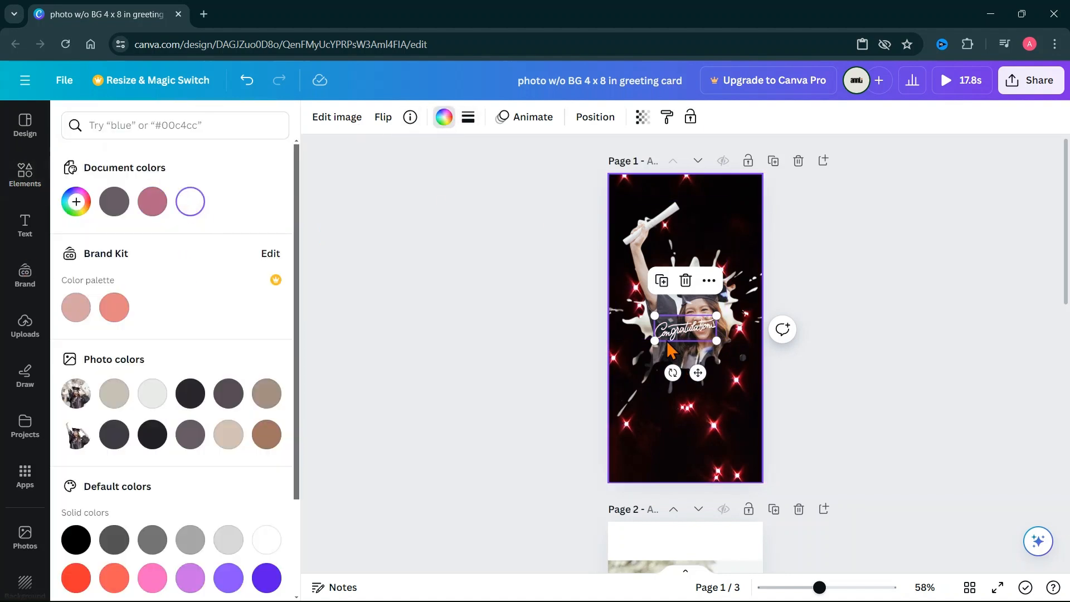
left_click_drag(655, 340, 672, 422)
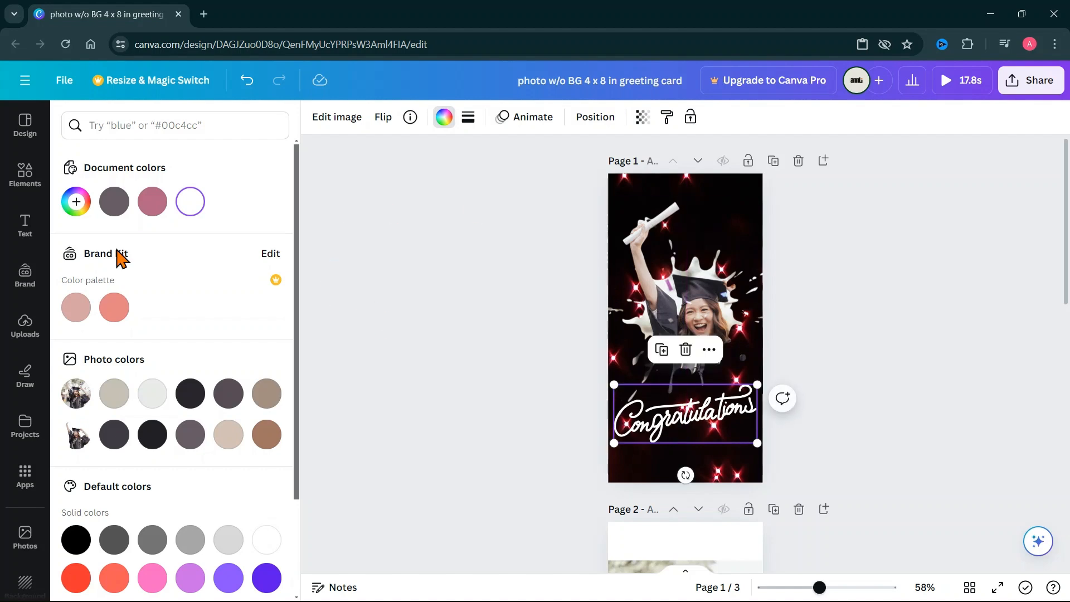
Add the recently used "Coffee person" text combination, delete the "Coffee" text, and move "person" above the graduate beside the diploma.
left_click(24, 226)
scroll(244, 430, "down", 3)
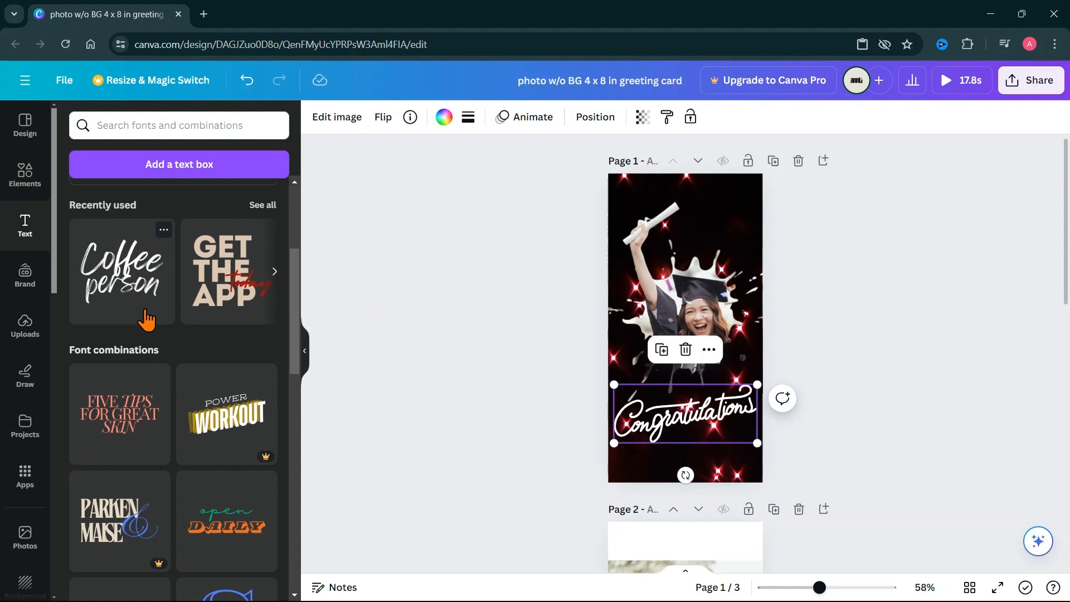
left_click(129, 281)
left_click(650, 250)
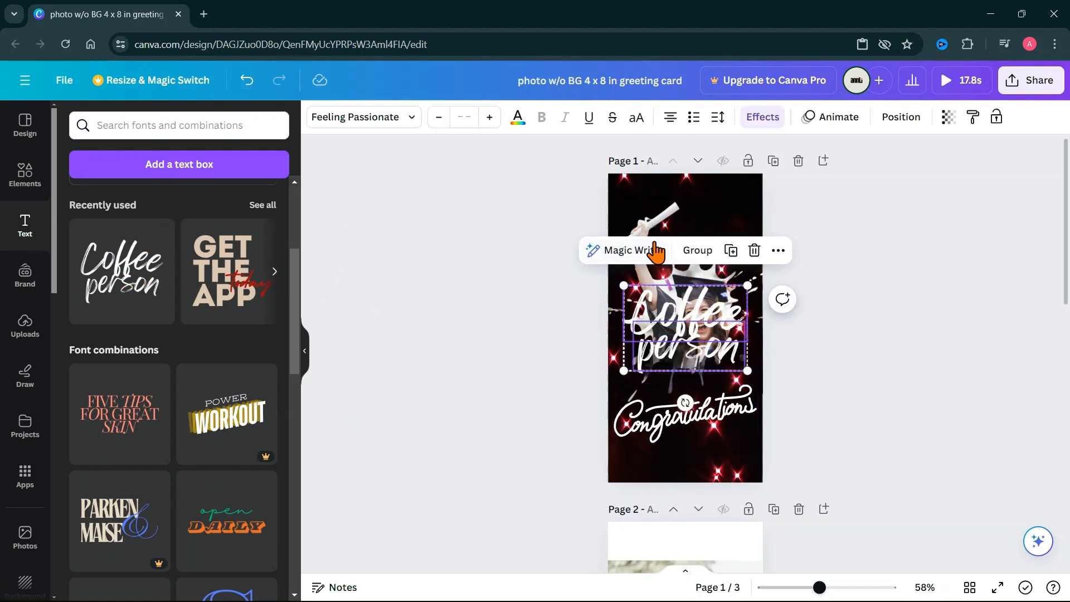
left_click(843, 317)
left_click(706, 315)
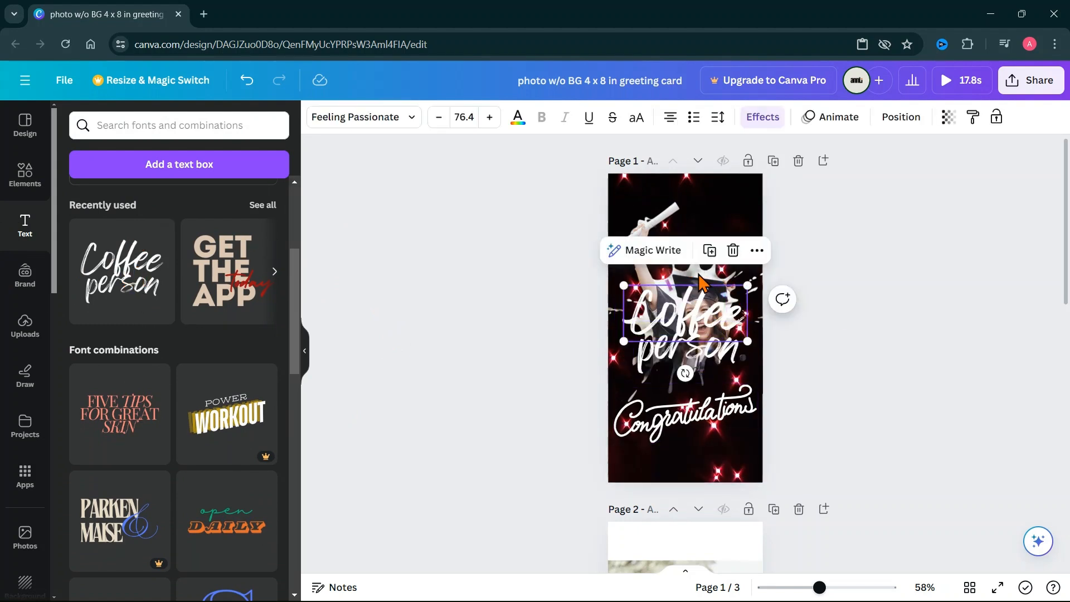
left_click(731, 249)
left_click_drag(716, 360, 731, 234)
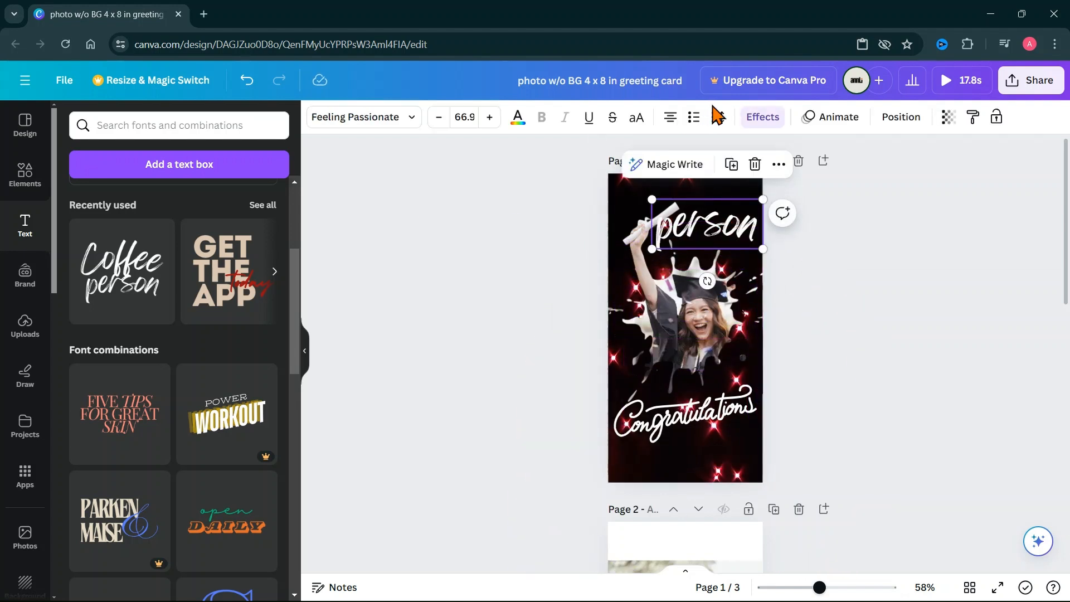
Remove the curve effect from the "person" text and replace its wording with "To My Dearest Daughter".
left_click(761, 117)
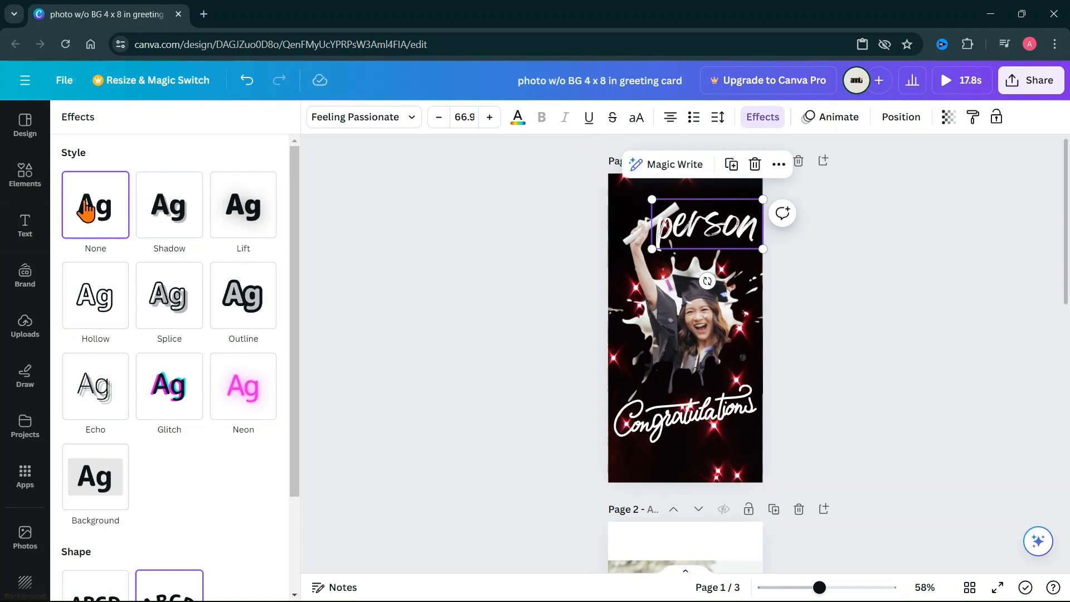
scroll(192, 490, "down", 3)
left_click(125, 479)
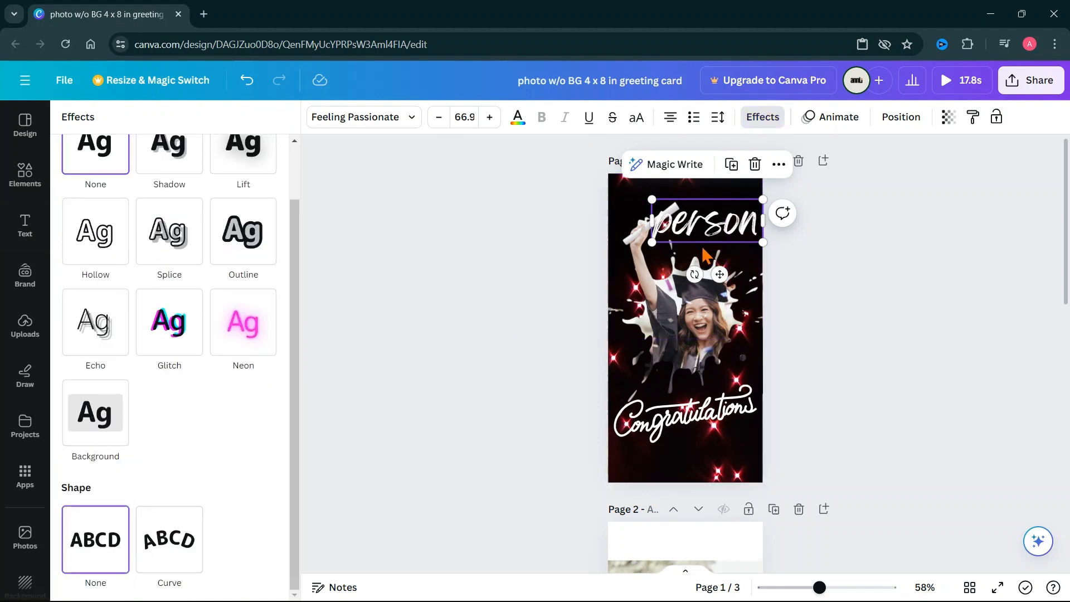
double_click(712, 226)
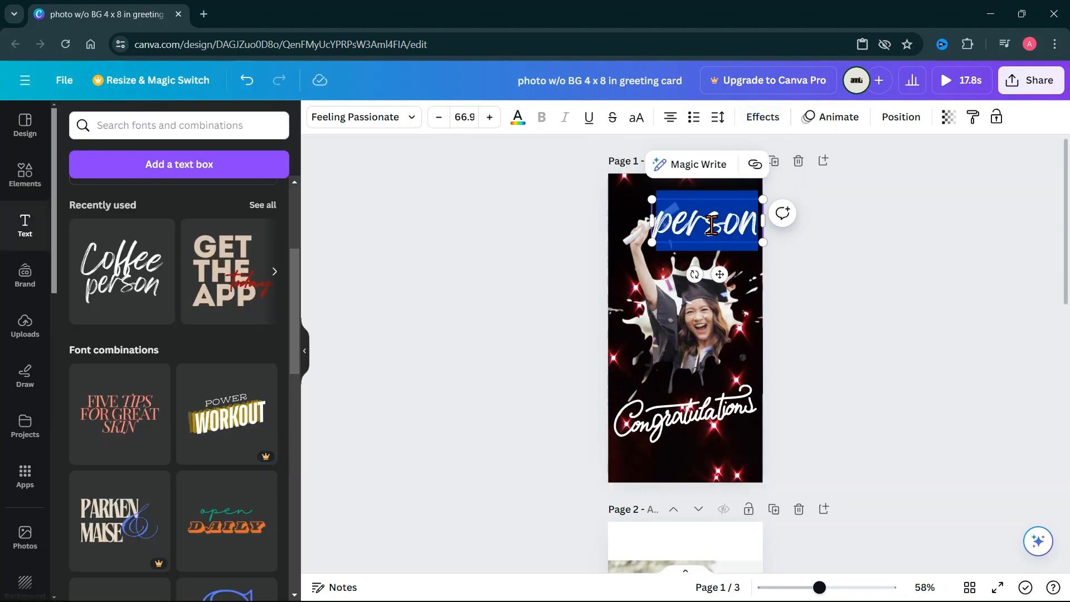
type("Ti M")
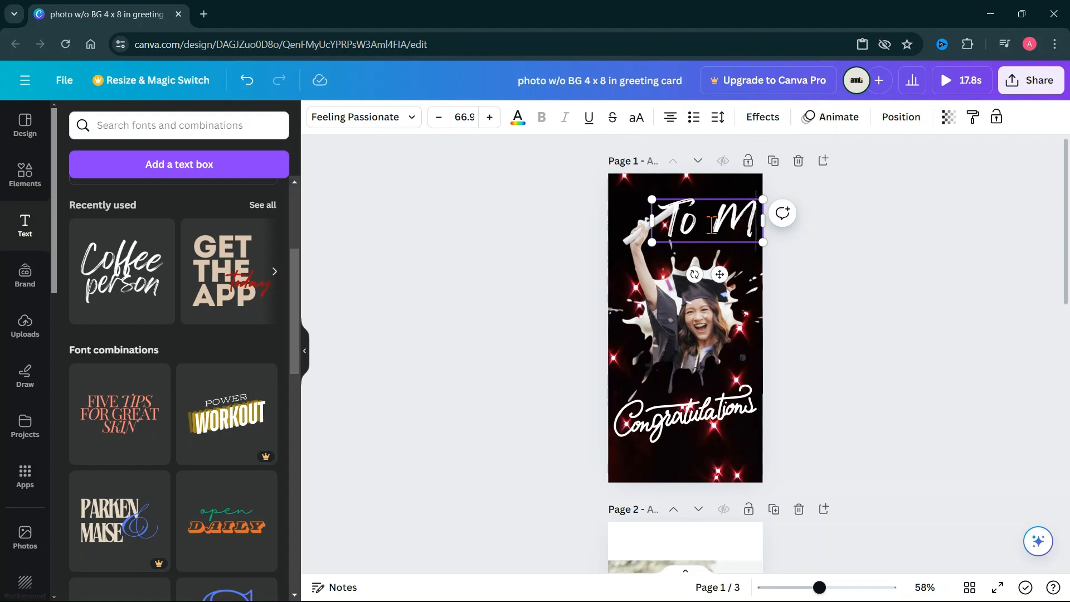
type("y Dearest")
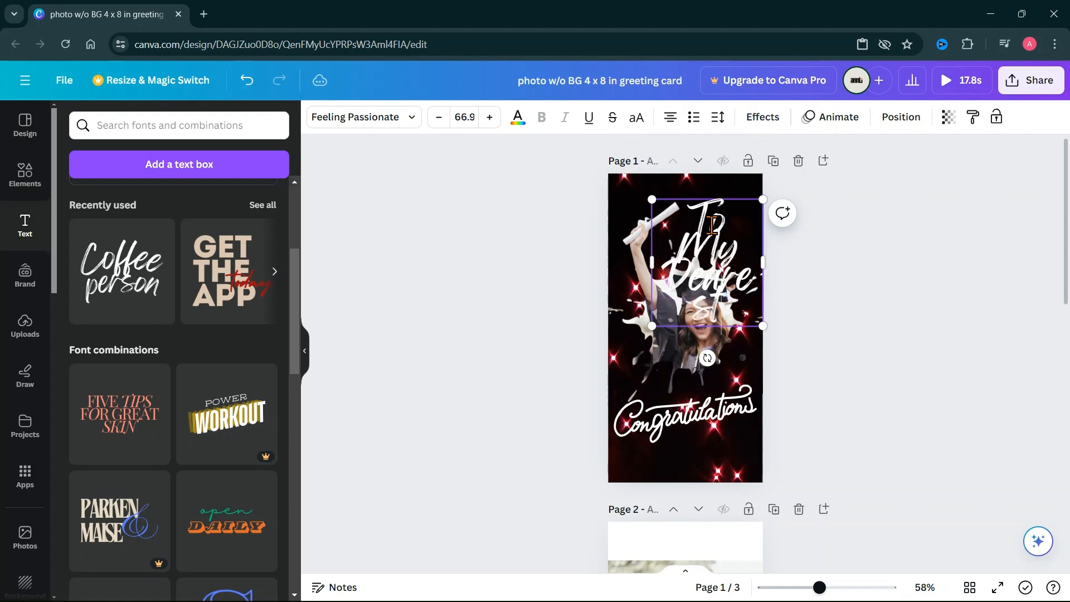
type(" Daughter")
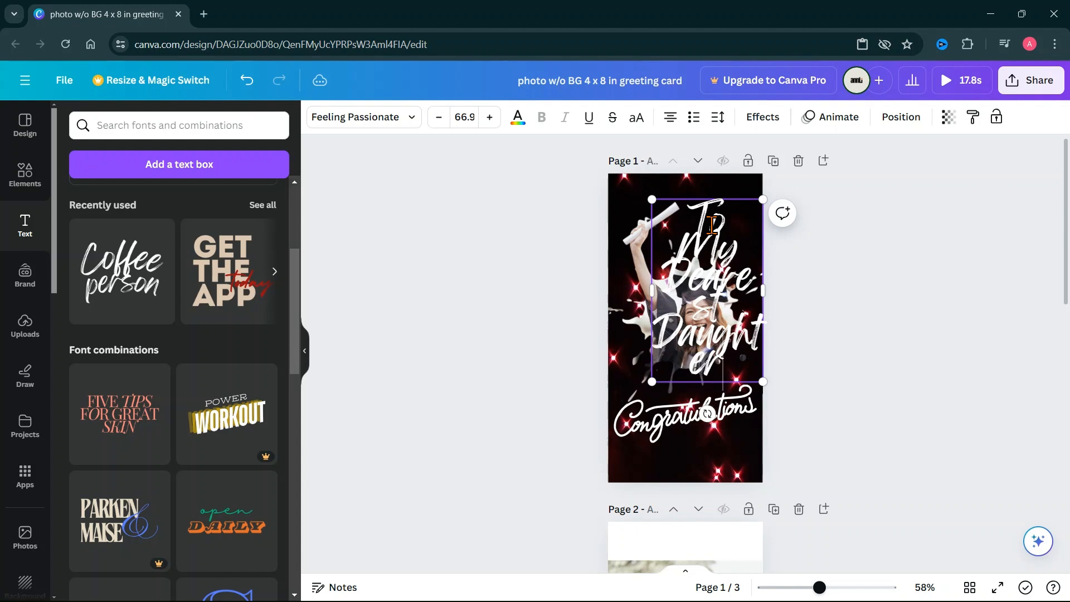
Set the "To My Dearest Daughter" text to font size 30 with a line spacing of 1.2.
left_click(473, 114)
left_click(473, 114)
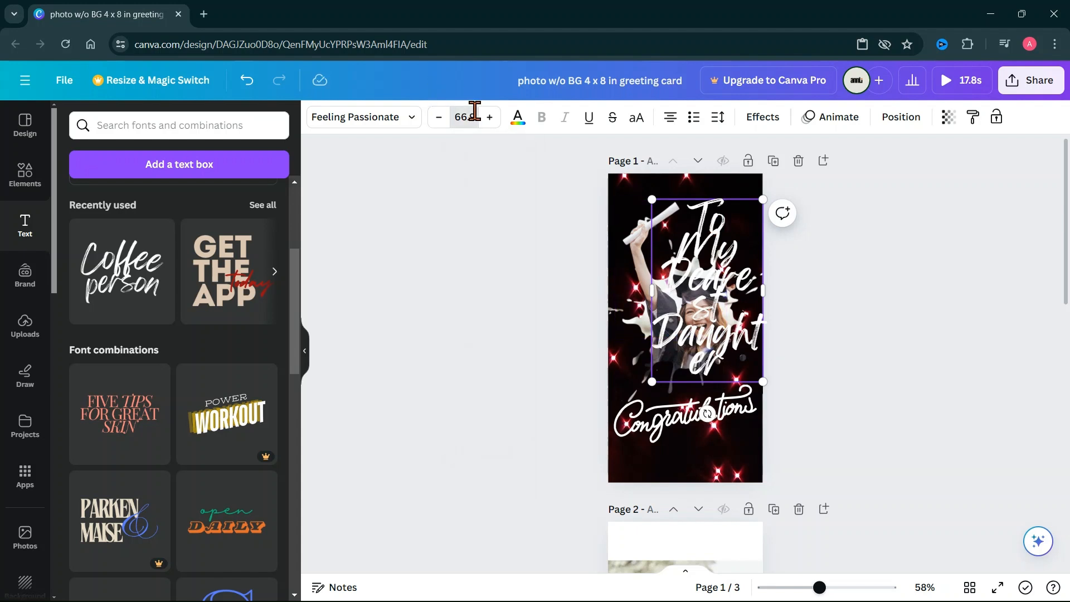
left_click(474, 113)
type("30")
key("Return")
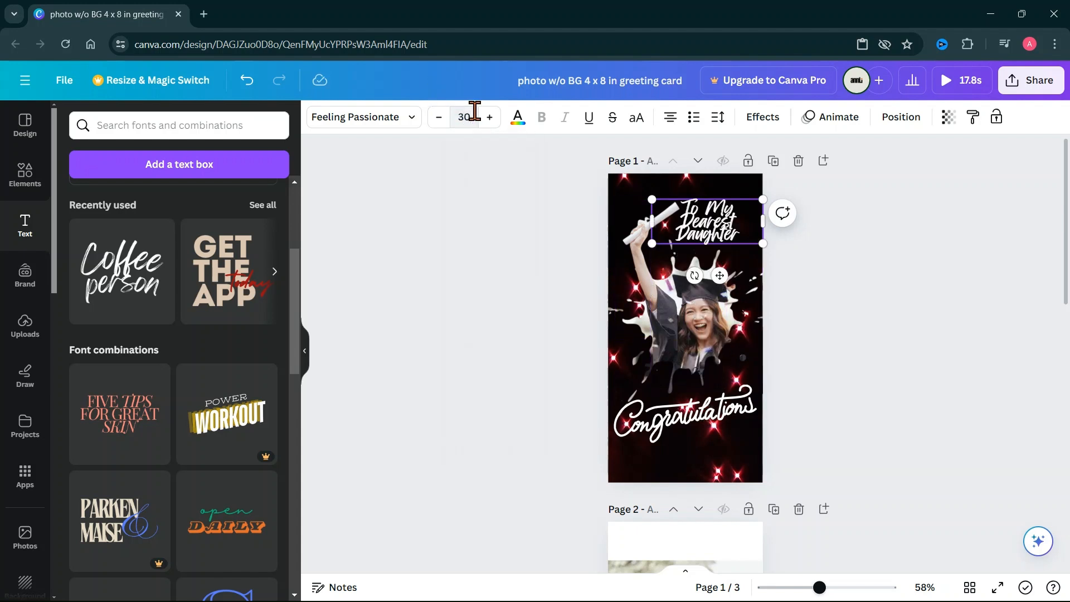
left_click(722, 118)
left_click(877, 219)
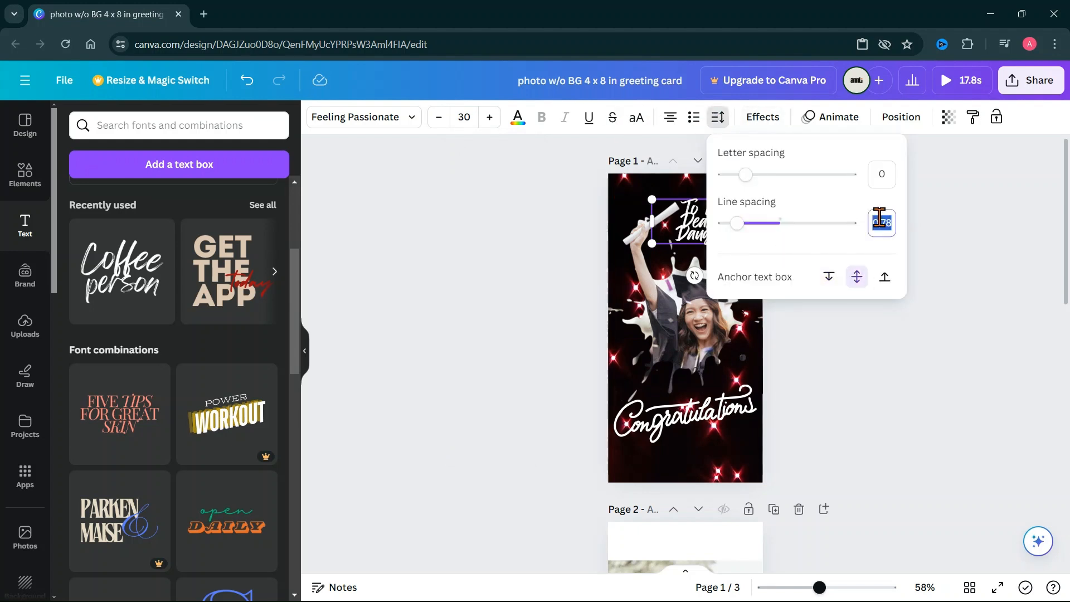
type("1.2")
left_click(791, 246)
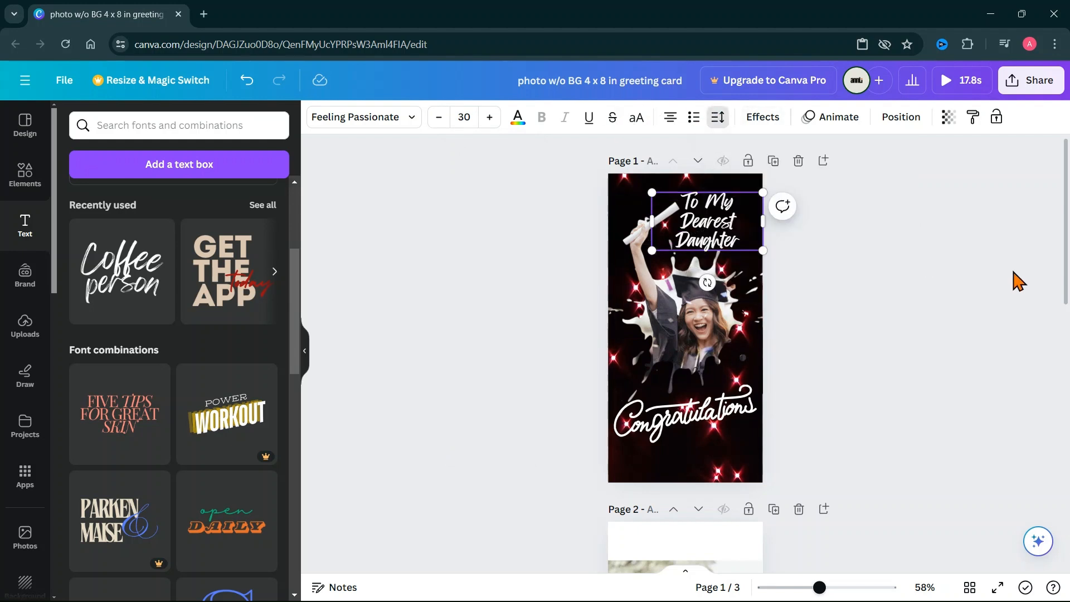
Fit the dedication on two centred lines, scale it down to about size 24, and place it beside the diploma.
left_click_drag(649, 216, 694, 220)
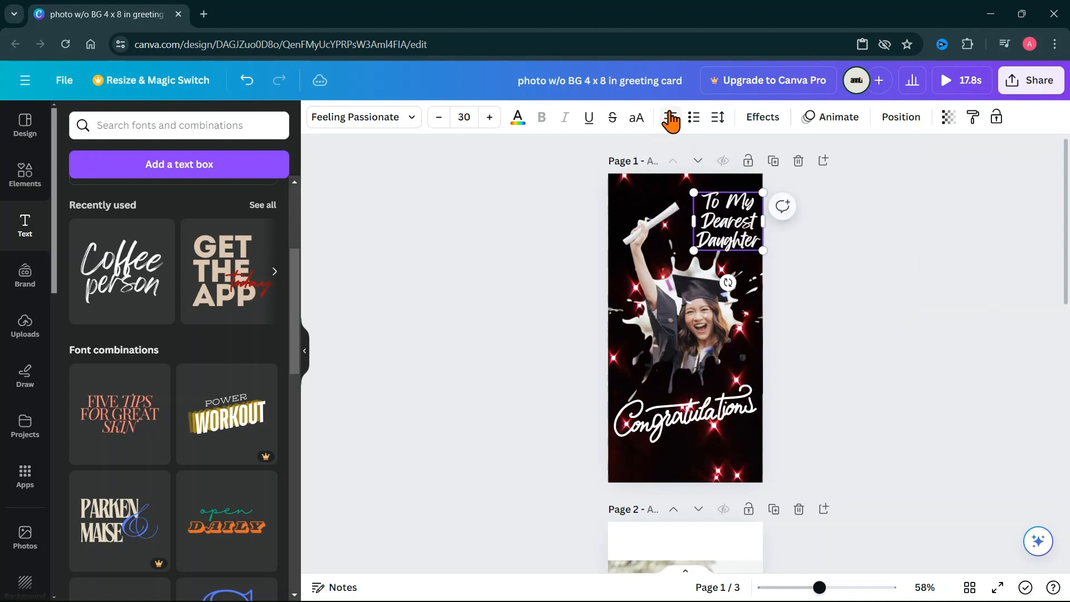
left_click(669, 119)
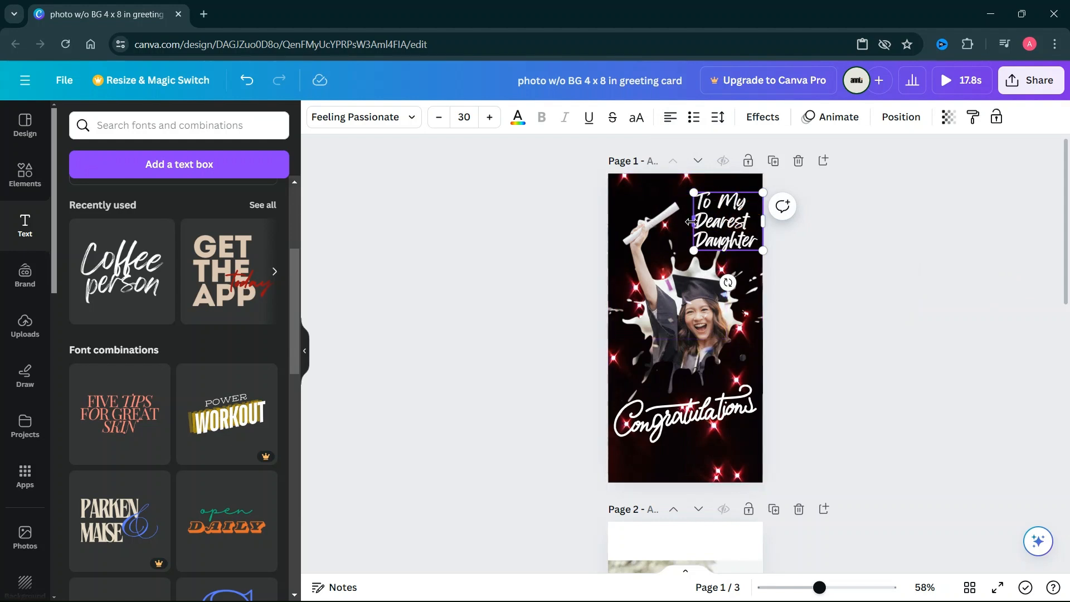
left_click_drag(667, 224, 645, 228)
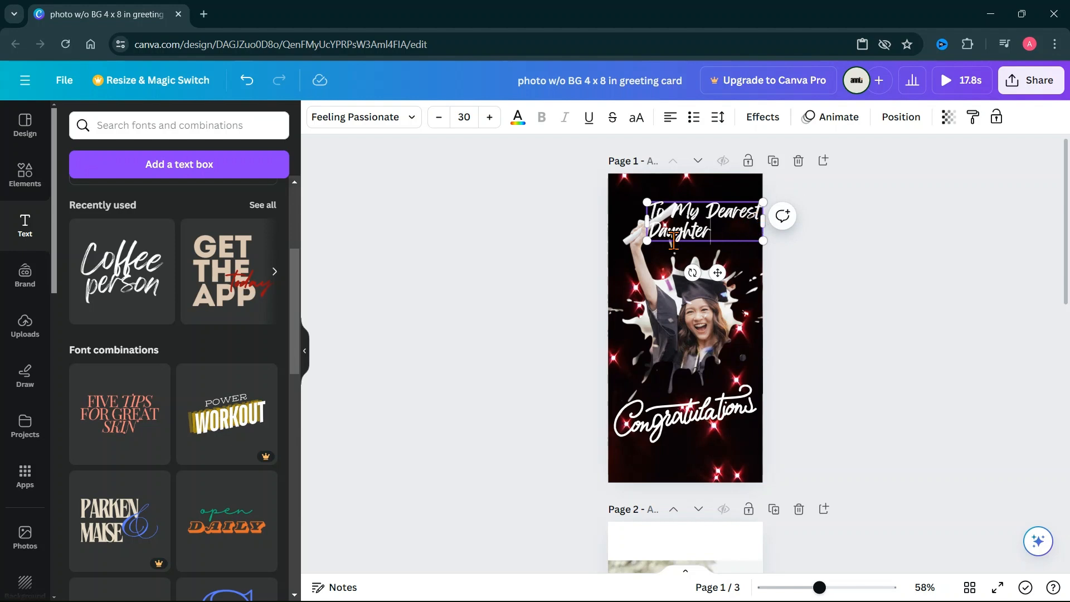
left_click(670, 118)
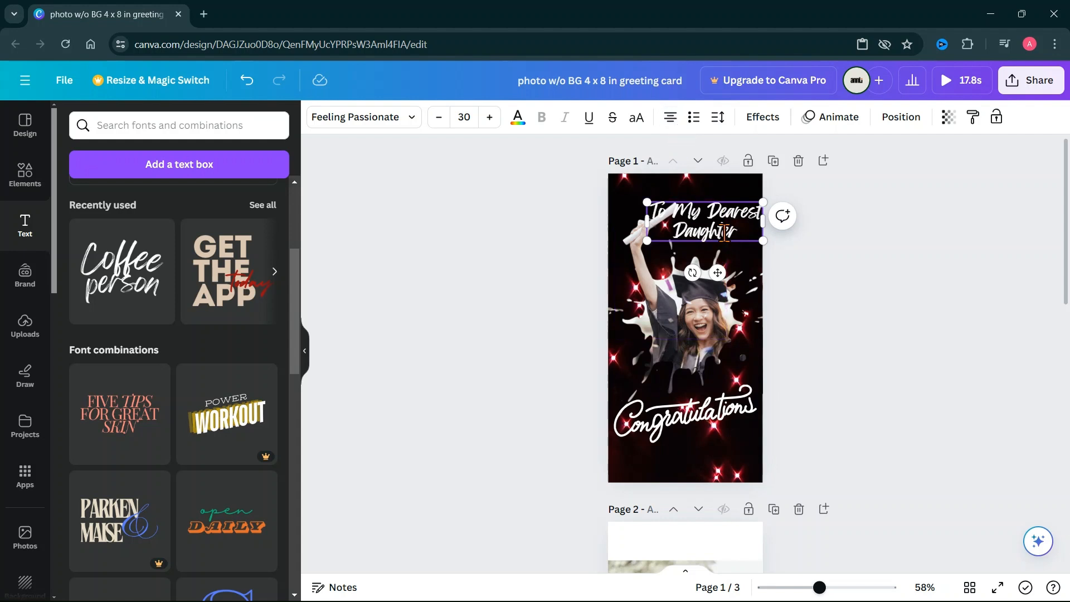
mouse_move(734, 226)
left_mouse_down()
mouse_move(734, 246)
mouse_move(751, 259)
mouse_move(741, 255)
mouse_move(748, 224)
left_mouse_up()
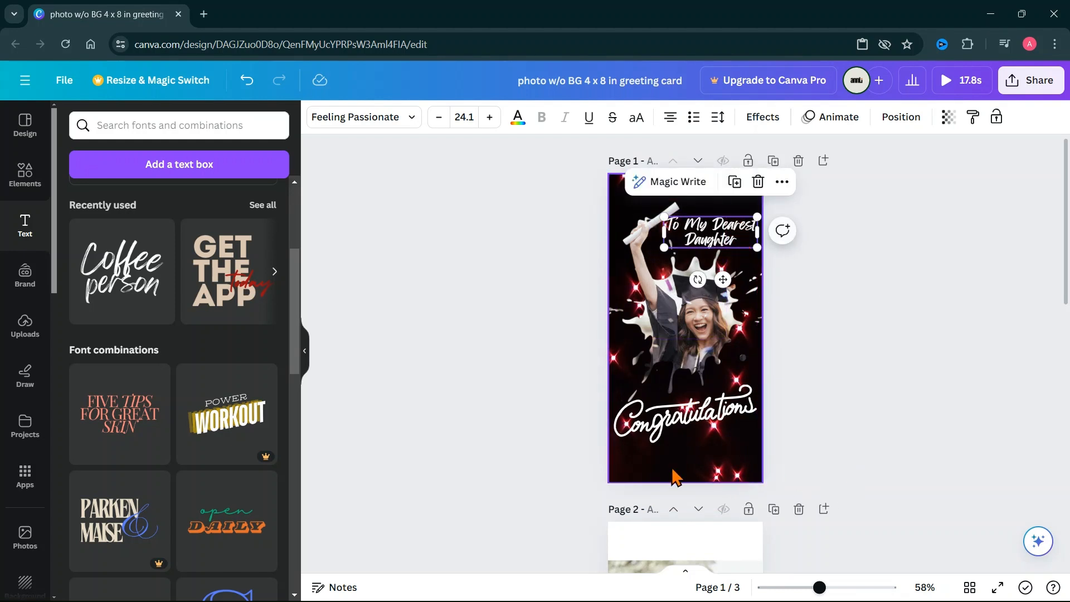
Duplicate the dedication, move the copy below "Congratulations", and change its wording to "With Love," and "Mom" on two lines.
left_click(736, 187)
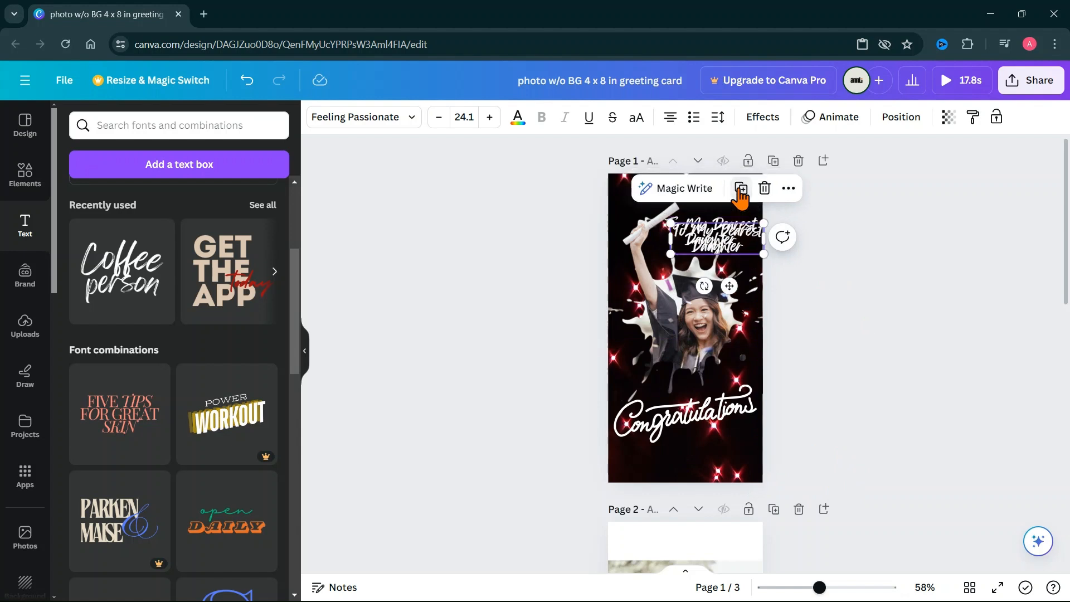
left_click_drag(734, 252, 723, 457)
double_click(685, 445)
type("Wit")
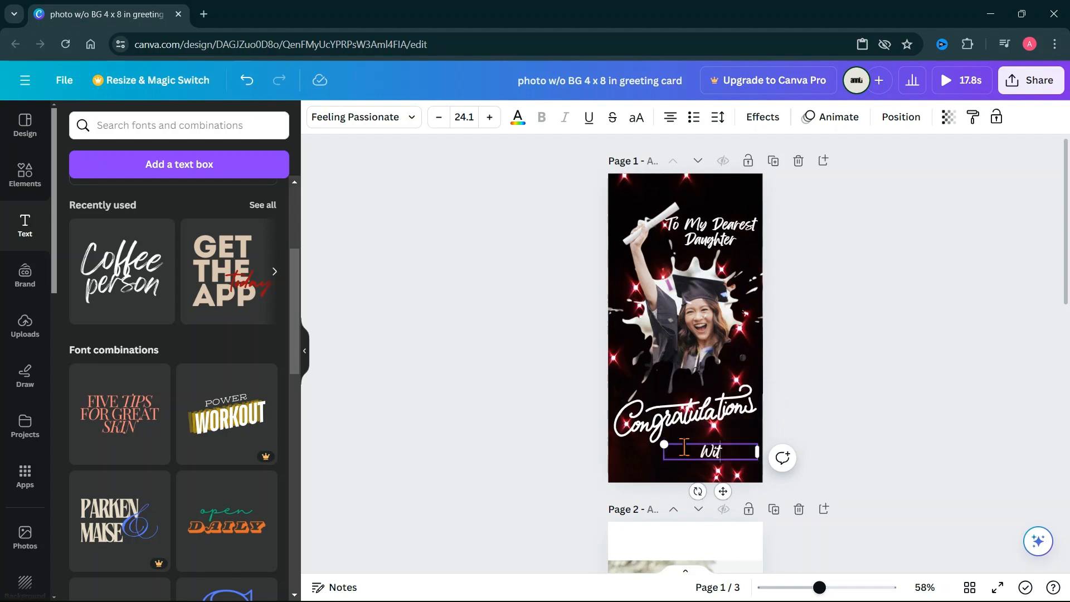
type("h Love,")
key("Return")
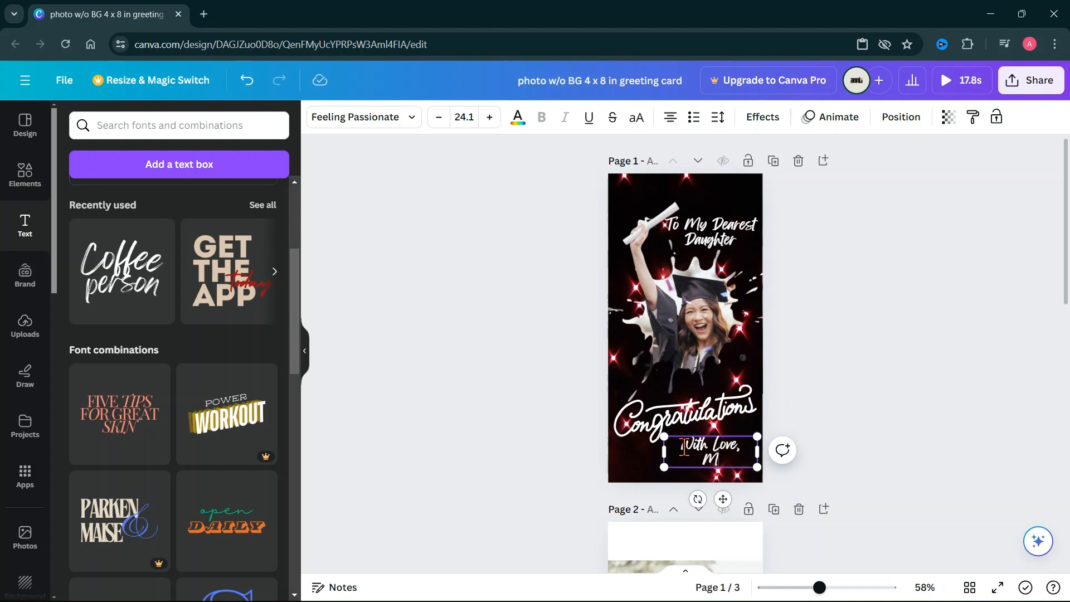
left_click(947, 411)
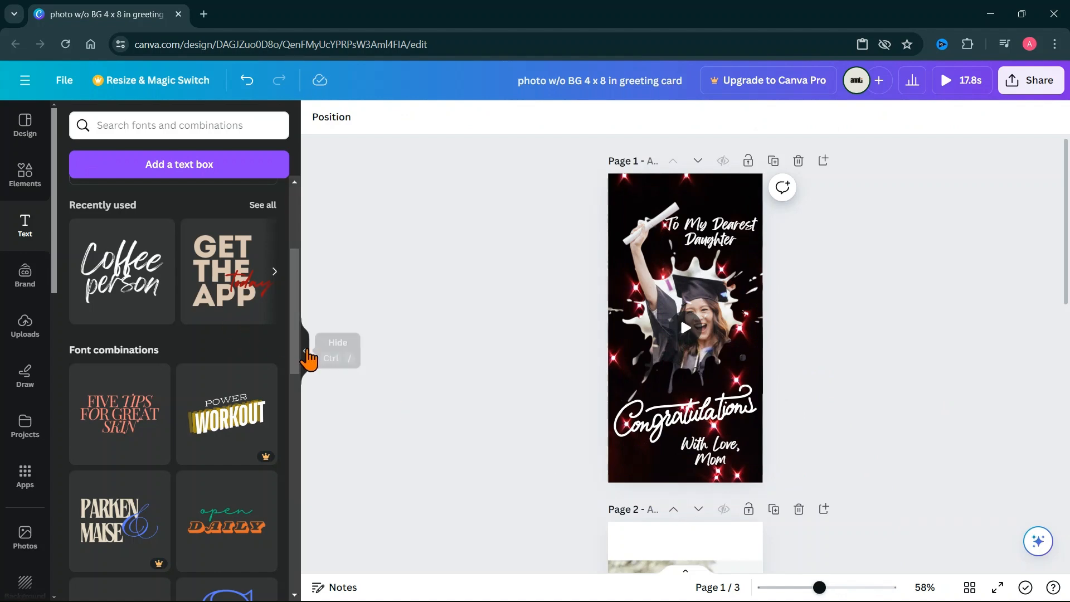
Hide the side panel and play the background video to preview the finished page 1.
left_click(305, 351)
left_click(847, 587)
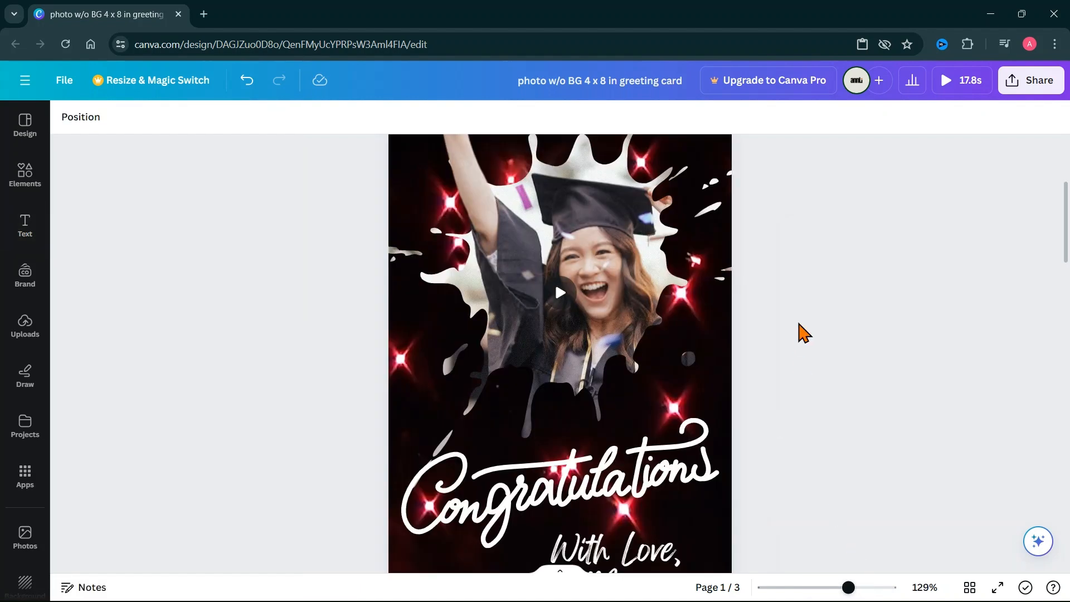
scroll(813, 401, "up", 1)
left_click(823, 587)
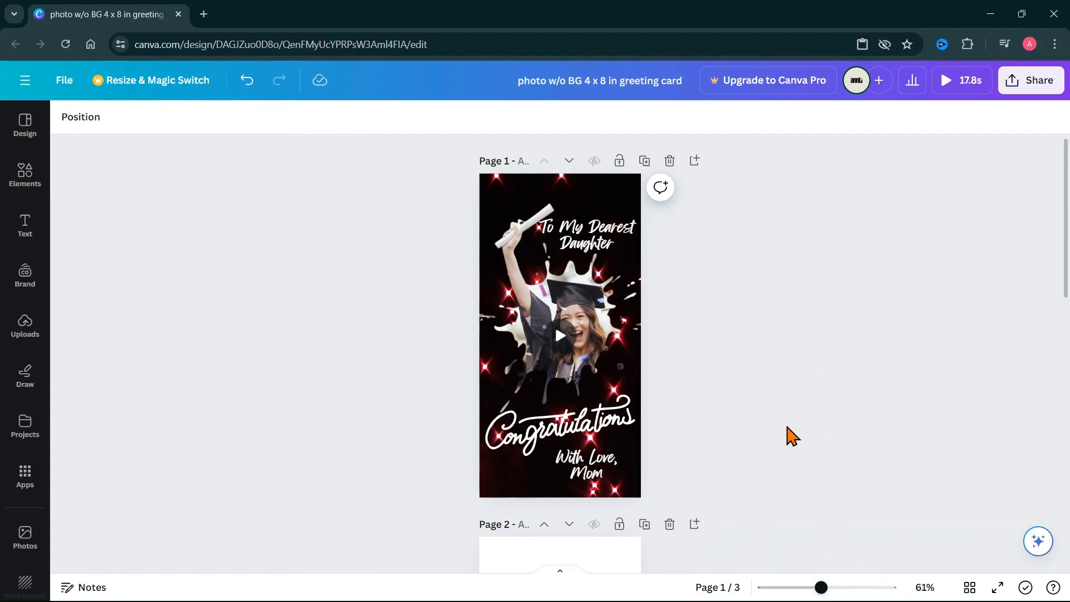
left_click(559, 335)
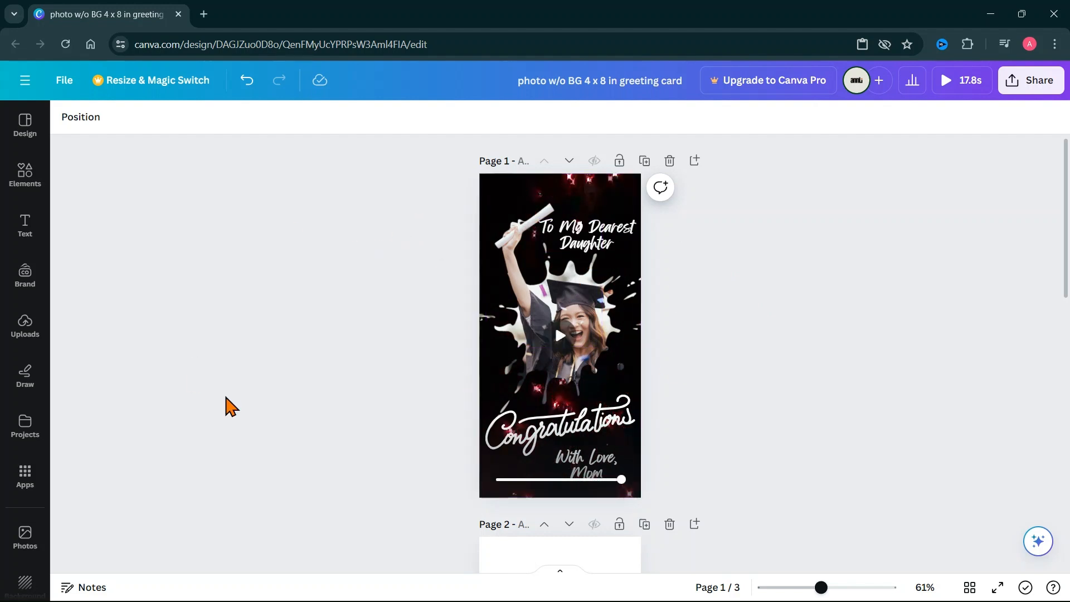
scroll(225, 406, "down", 3)
scroll(566, 378, "up", 3)
Add a fourth page and apply the frame page of the project "1 Portrait_Paint Splash Splatter 1500x3000px" to it.
left_click(26, 435)
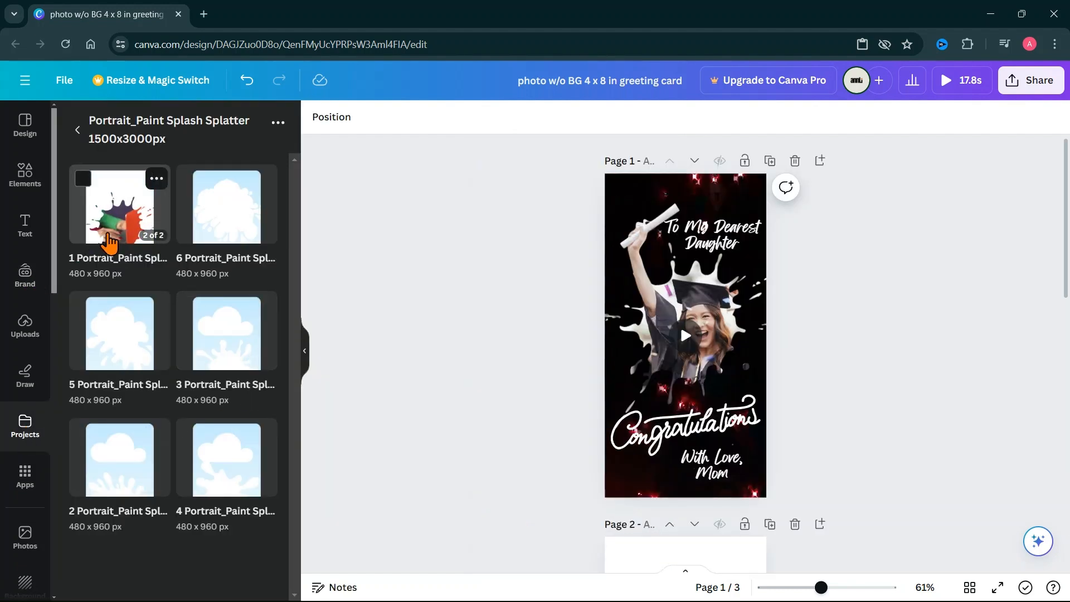
left_click(109, 240)
scroll(511, 382, "down", 5)
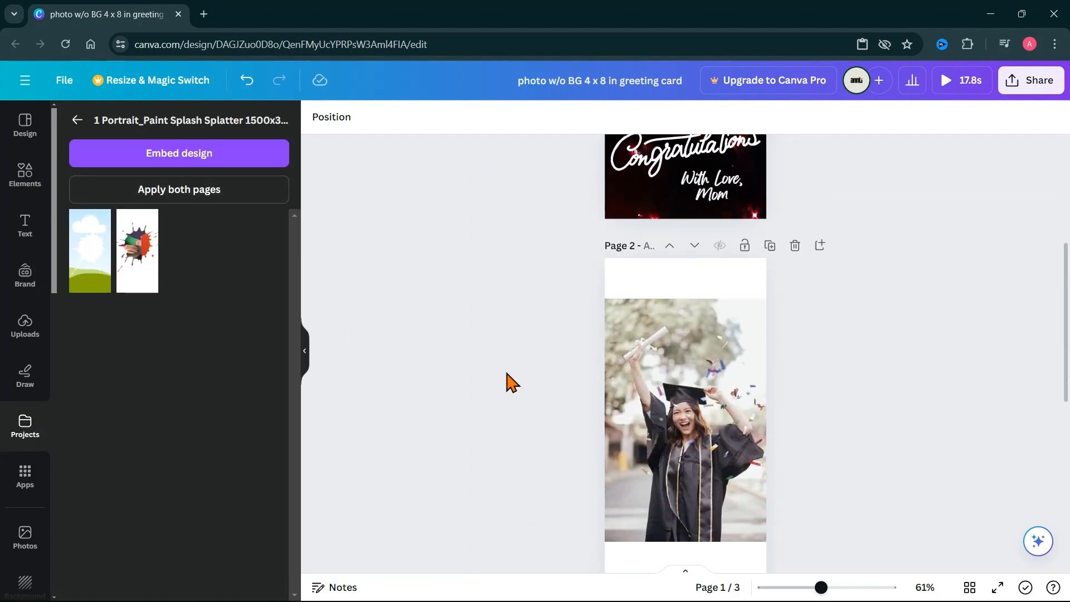
scroll(850, 468, "down", 5)
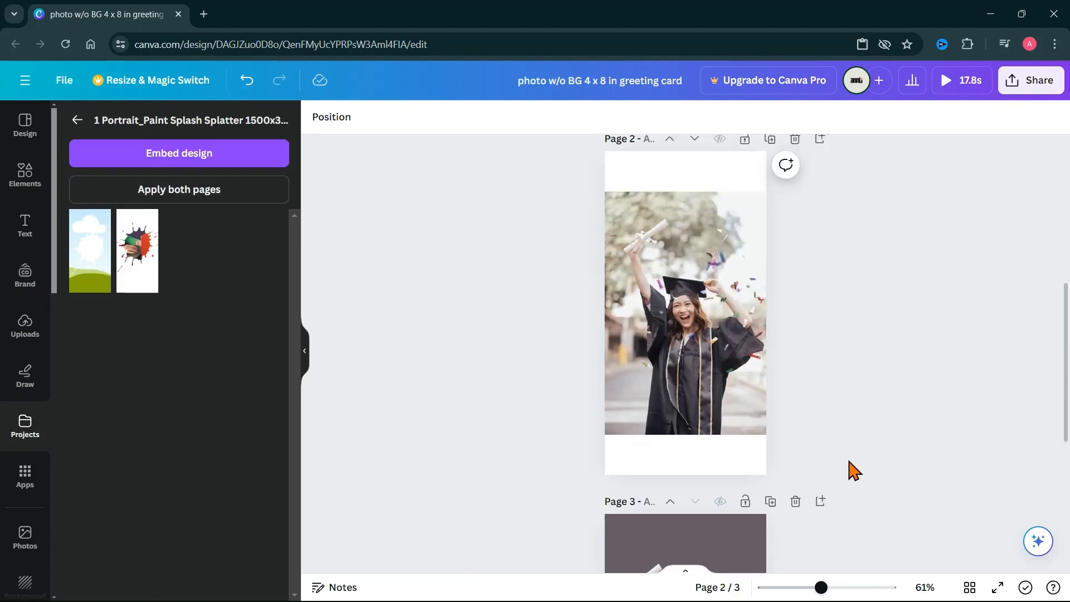
left_click(702, 544)
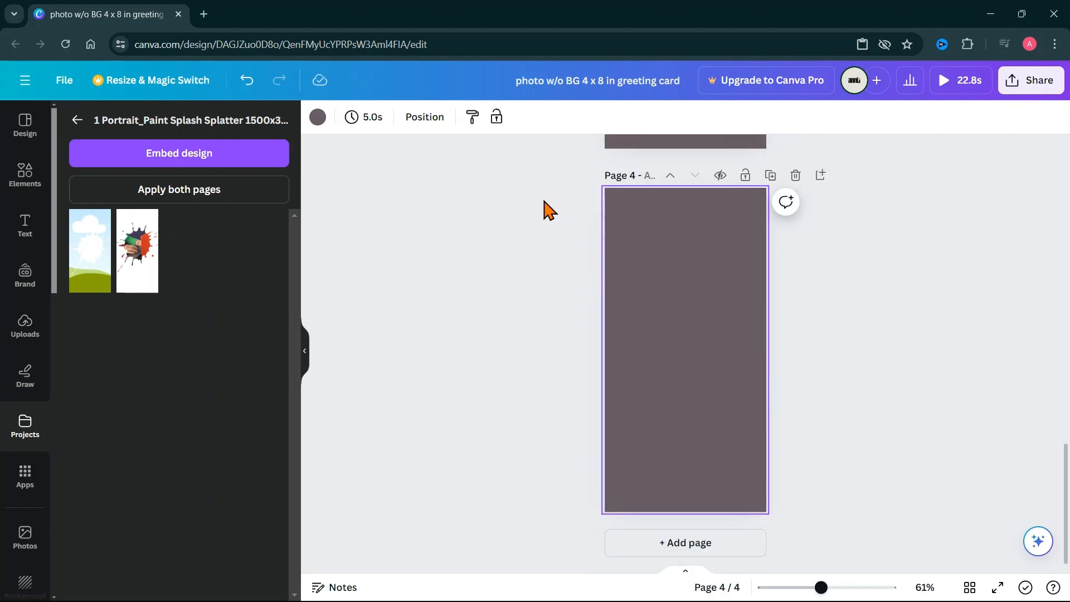
left_click(84, 280)
Shrink the splash frame on page 4 to roughly two thirds of the page width and paste a copy onto page 1.
left_click(717, 417)
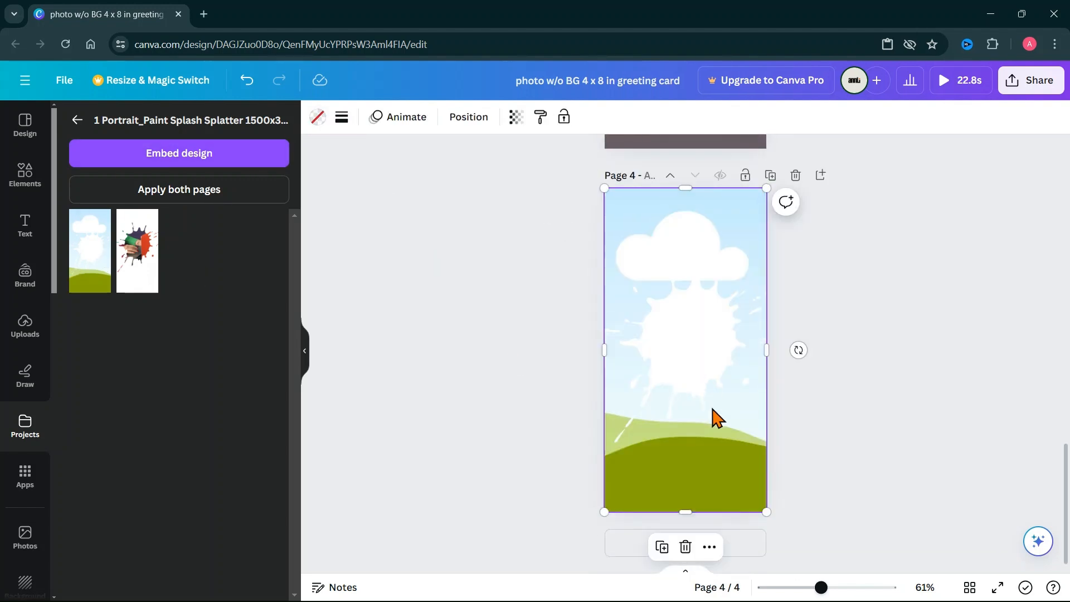
left_click_drag(766, 512, 707, 401)
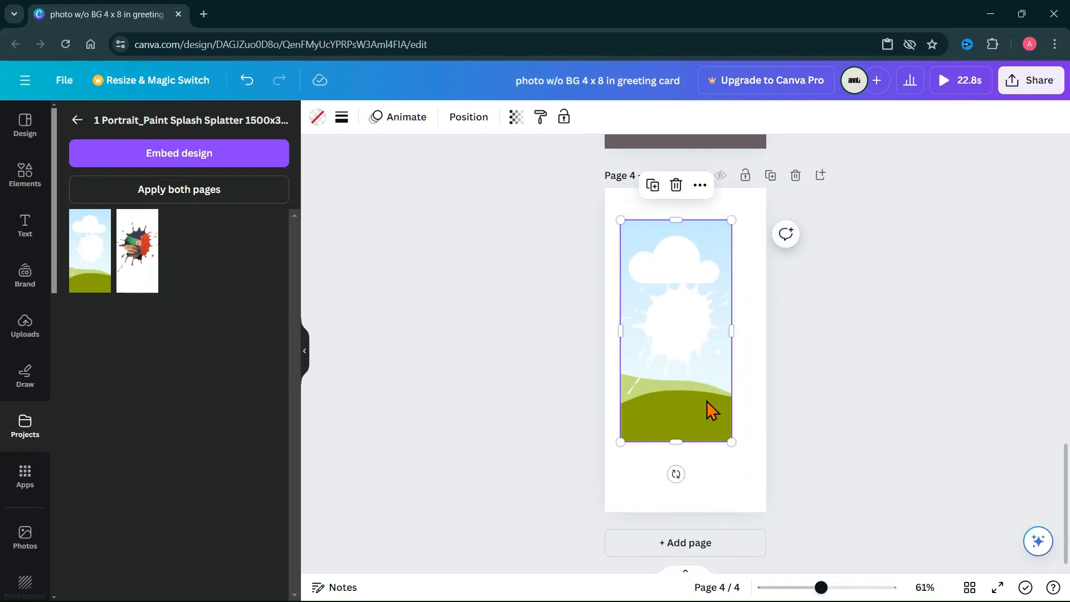
scroll(860, 351, "up", 20)
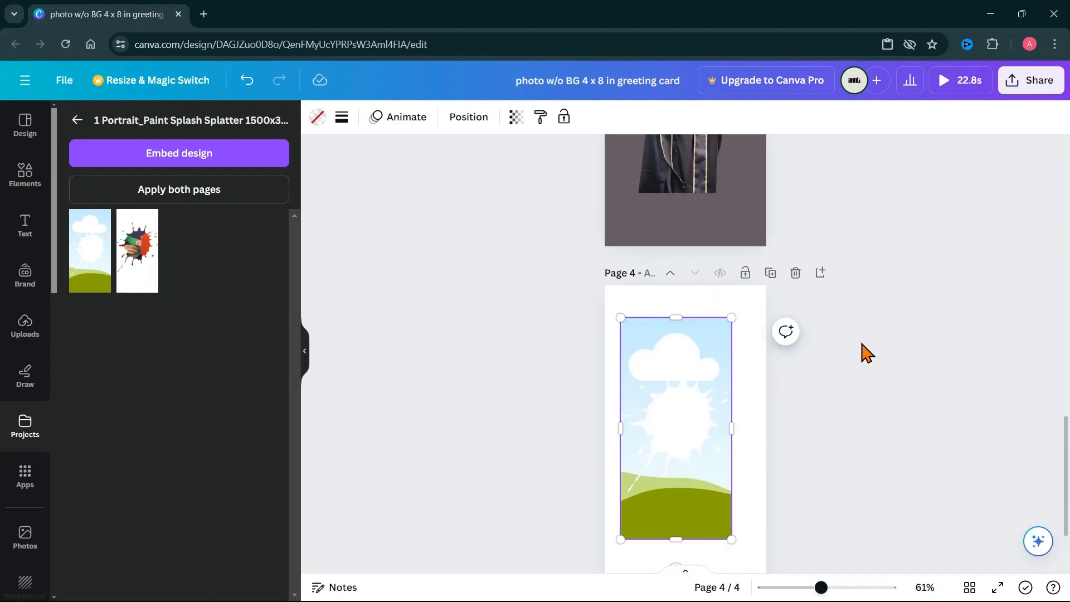
left_click(720, 188)
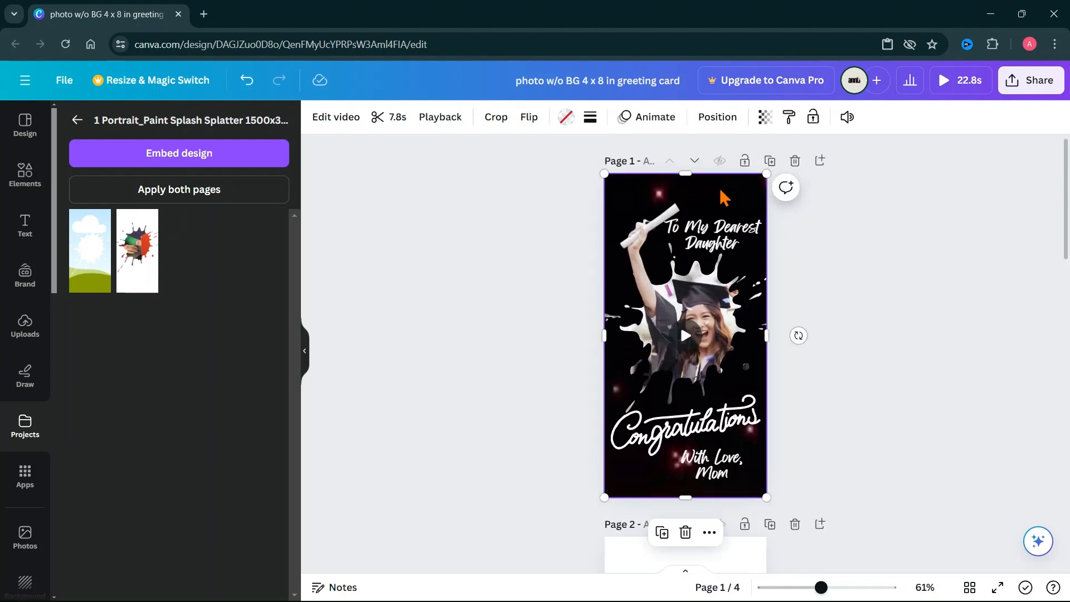
key("ctrl+v")
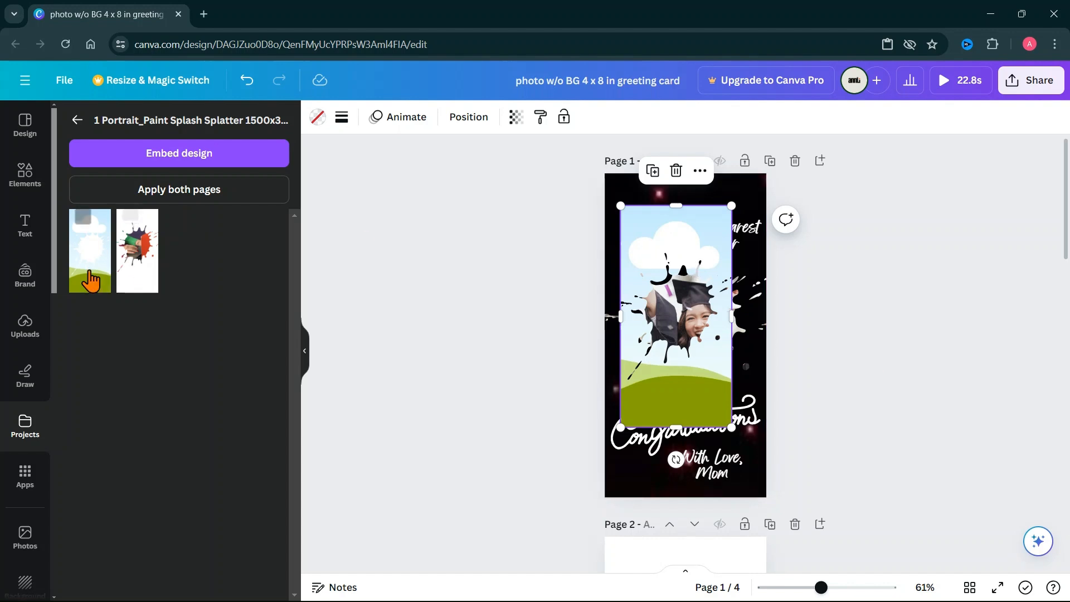
Compare the splash frame on page 4 with its pasted copy on page 1.
scroll(518, 308, "down", 10)
scroll(901, 382, "down", 5)
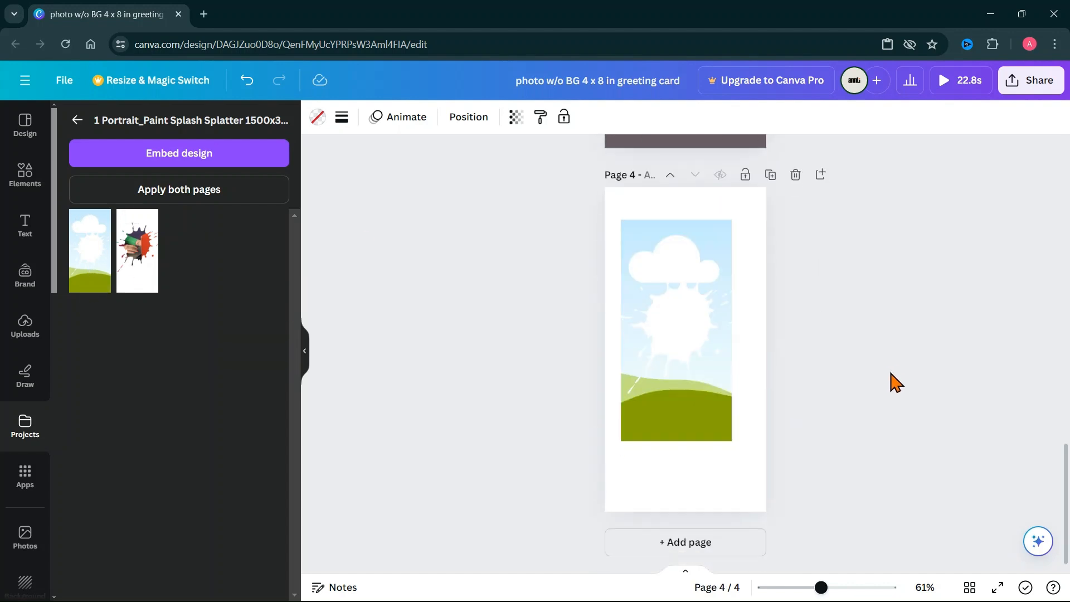
scroll(761, 343, "up", 1)
scroll(756, 346, "up", 5)
scroll(815, 411, "down", 6)
scroll(777, 416, "up", 1)
scroll(808, 346, "up", 12)
scroll(856, 275, "up", 2)
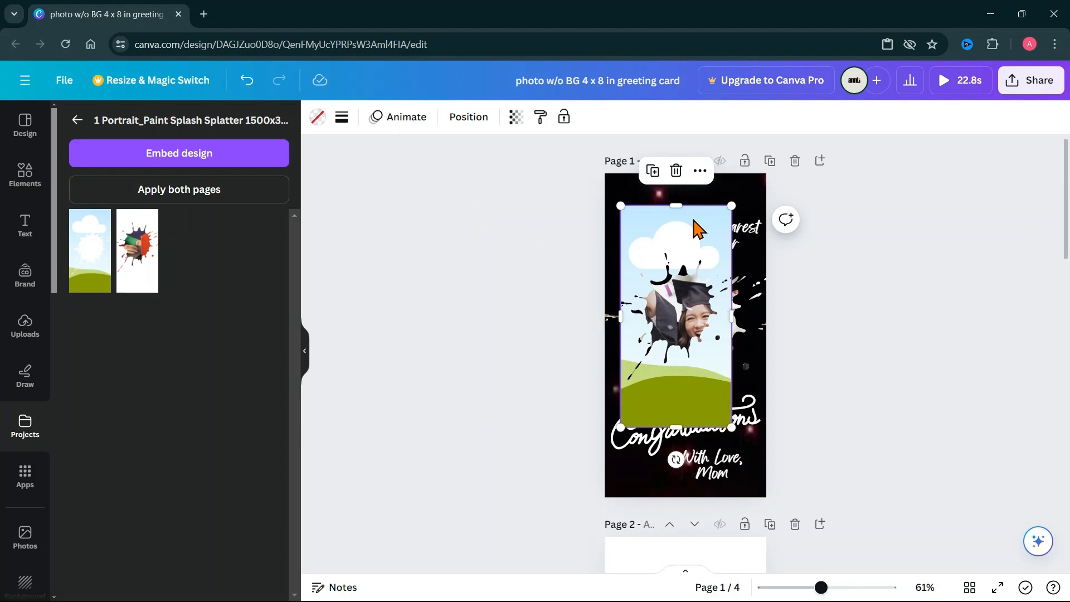
Fill the pasted splash frame on page 1 with the default solid pink.
left_click(317, 118)
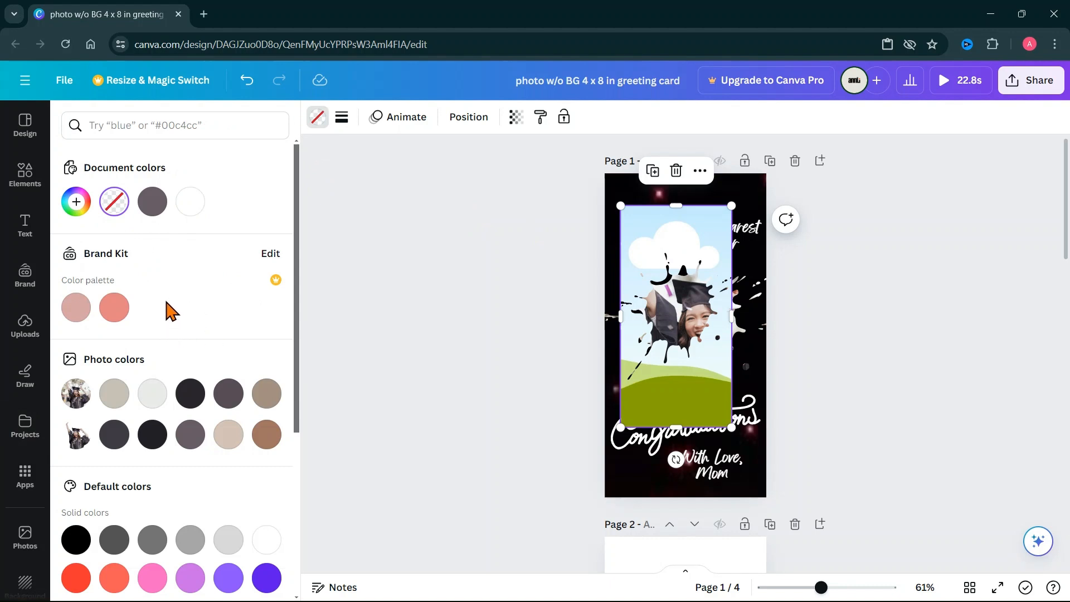
left_click(148, 582)
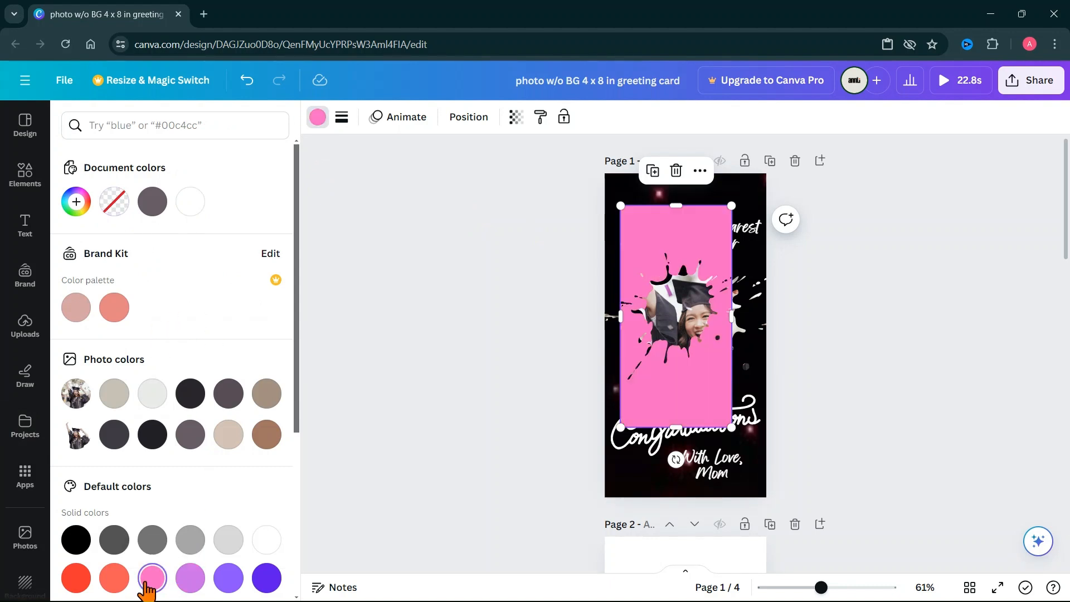
Fill the pasted splash frame on page 1 with the default yellow-to-pink gradient and move it directly beneath the fireworks video layer.
left_click(114, 312)
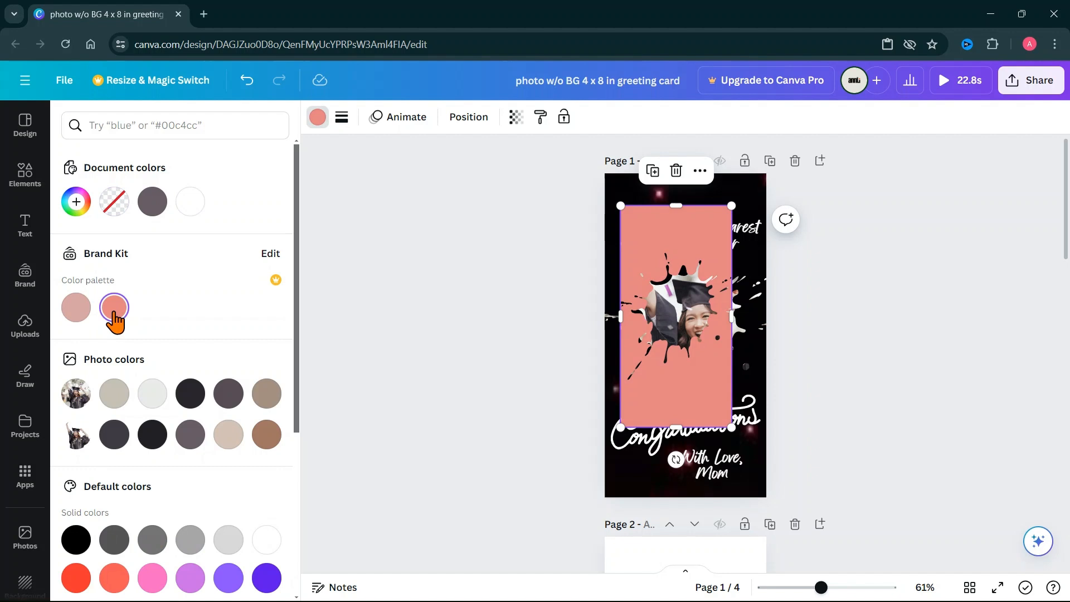
left_click(77, 309)
scroll(153, 390, "down", 1)
scroll(153, 390, "down", 3)
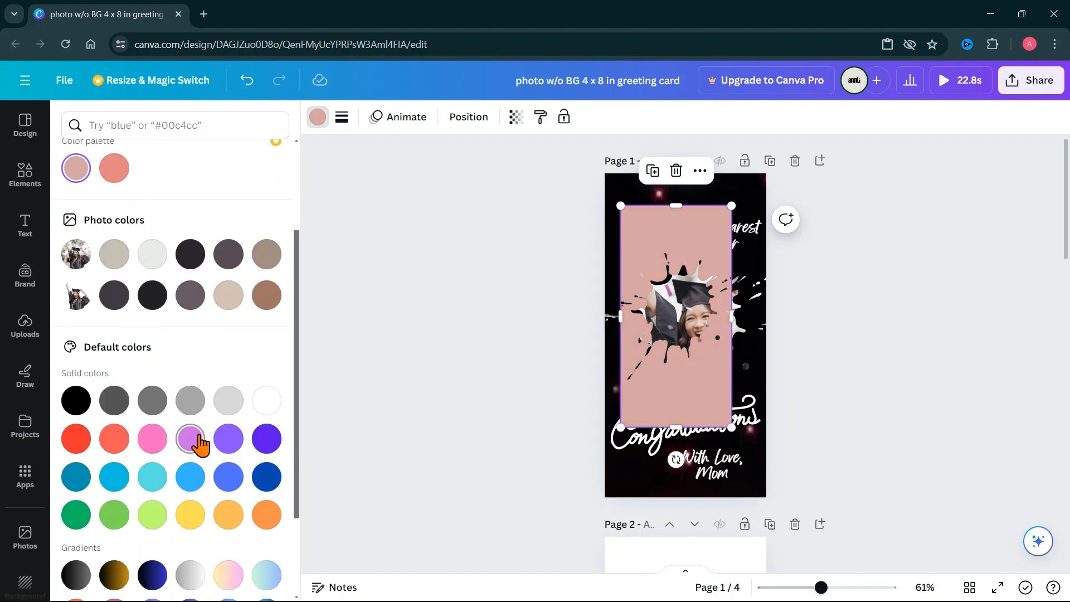
left_click(227, 577)
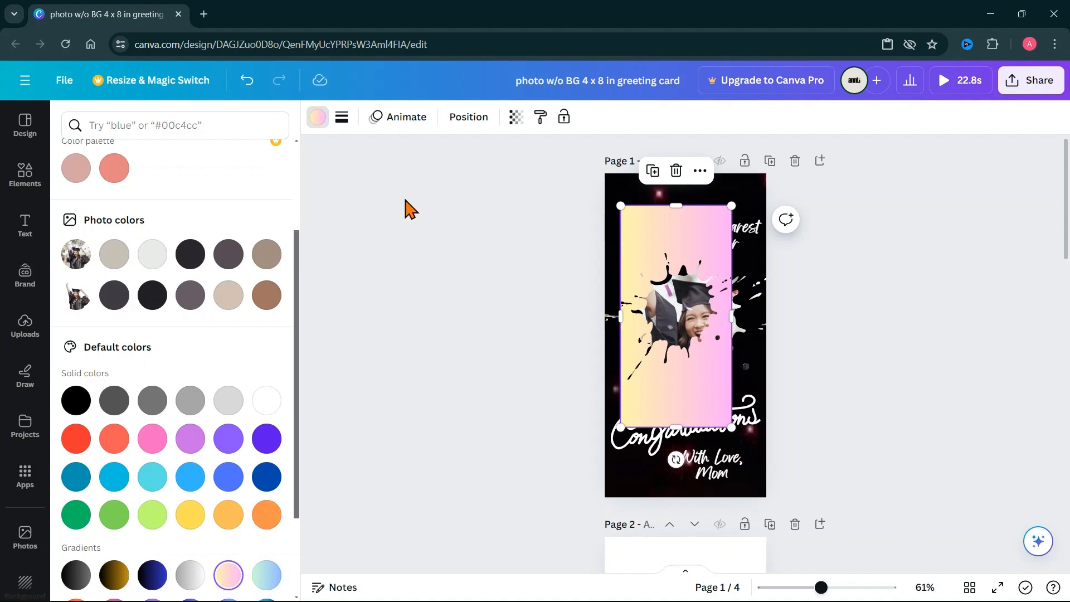
left_click(479, 117)
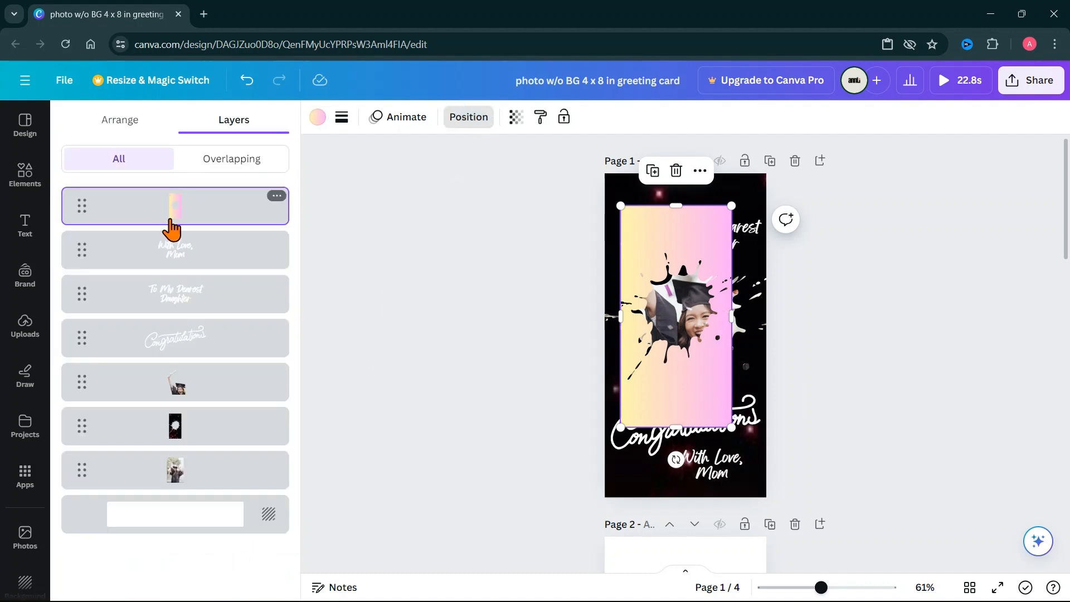
left_click_drag(212, 252, 222, 449)
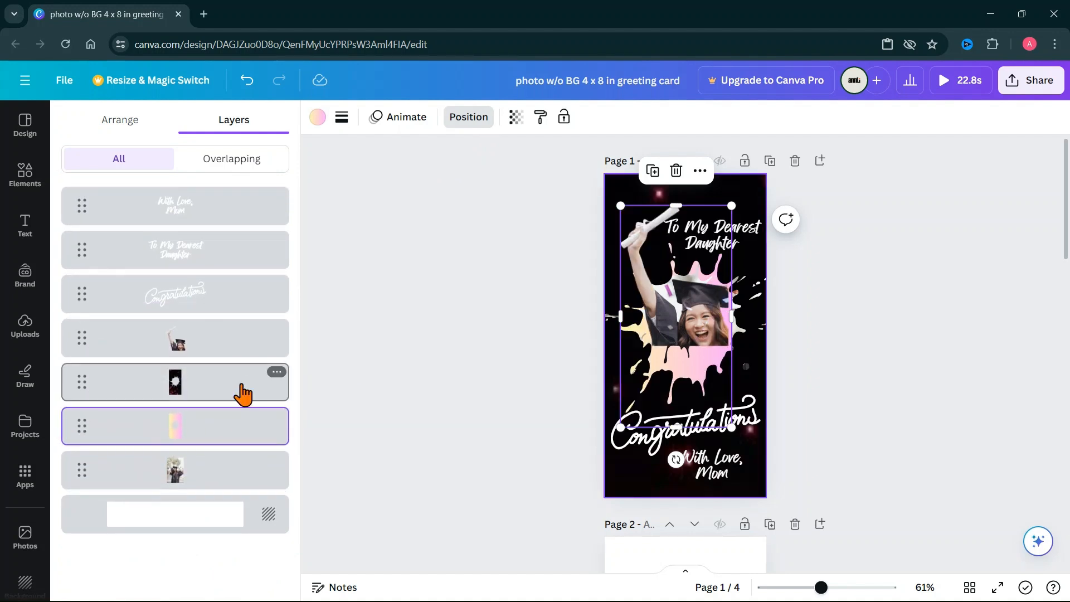
Bring the gradient splash frame above the fireworks video, enlarge it to about 85% of the page width, and return it beneath the video.
left_click_drag(201, 437, 250, 359)
left_click_drag(707, 371, 713, 380)
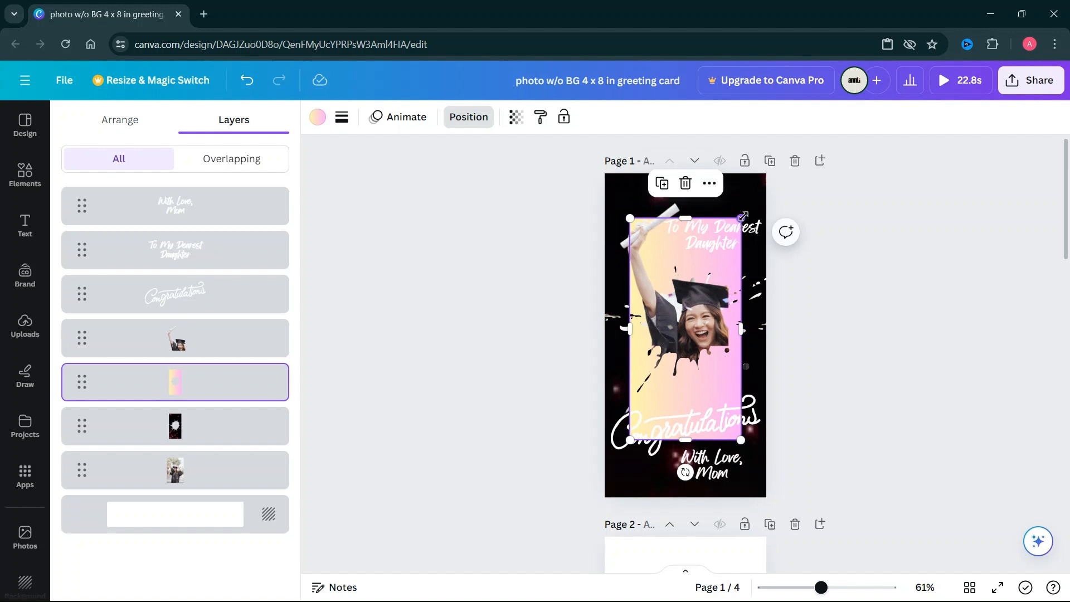
left_click_drag(744, 217, 760, 179)
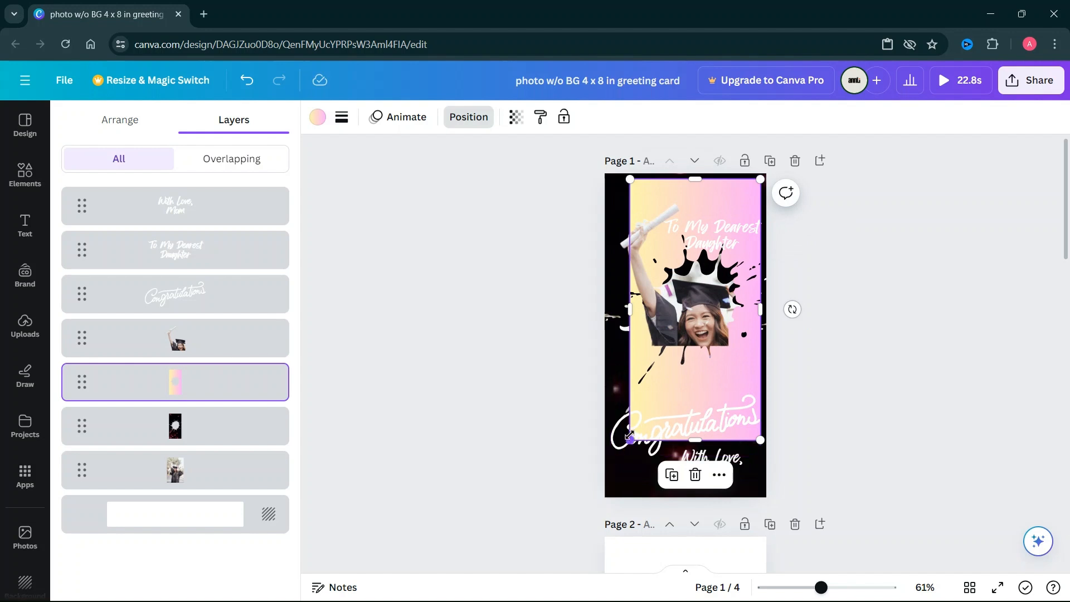
left_click_drag(629, 440, 622, 457)
mouse_move(746, 383)
left_mouse_down()
mouse_move(742, 376)
mouse_move(743, 388)
left_mouse_up()
left_click_drag(234, 387, 233, 446)
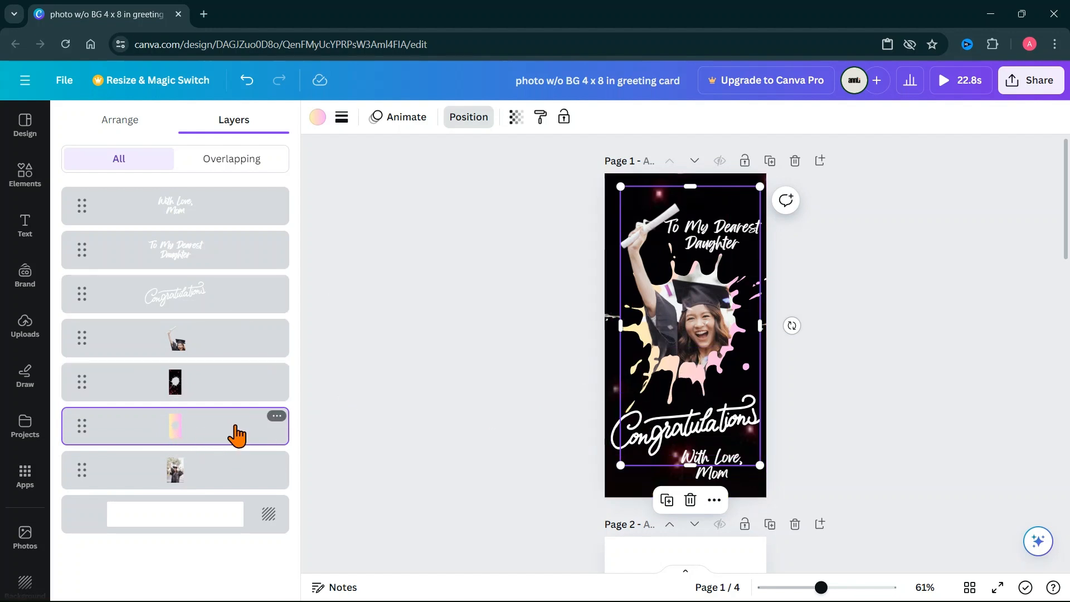
Extend the gradient splash frame's lower-left corner to about nine tenths of the page width, keeping its layer beneath the fireworks video.
left_click(699, 379)
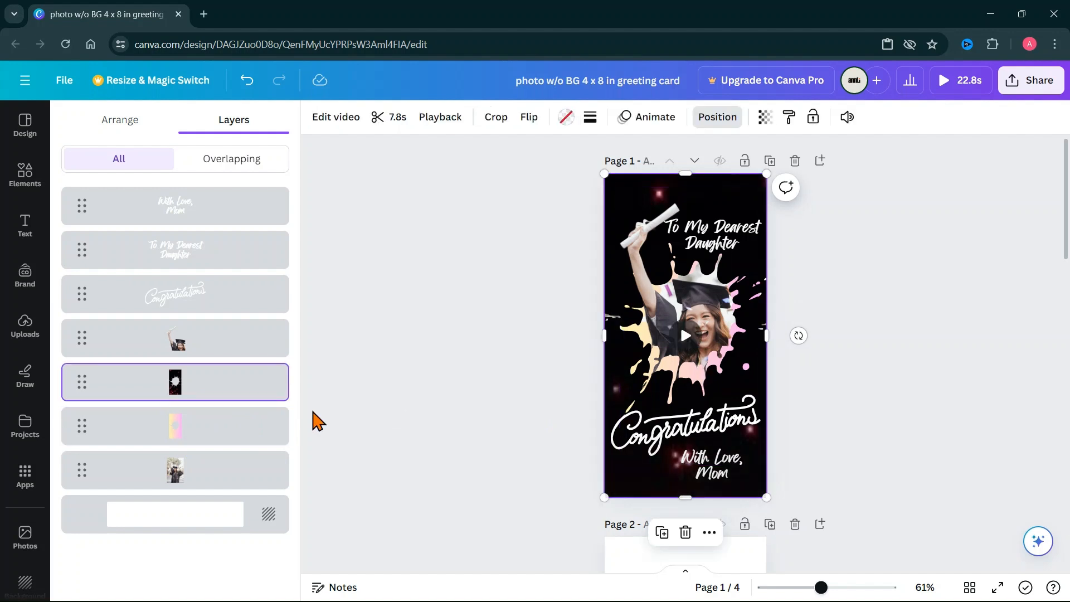
left_click_drag(223, 437, 228, 372)
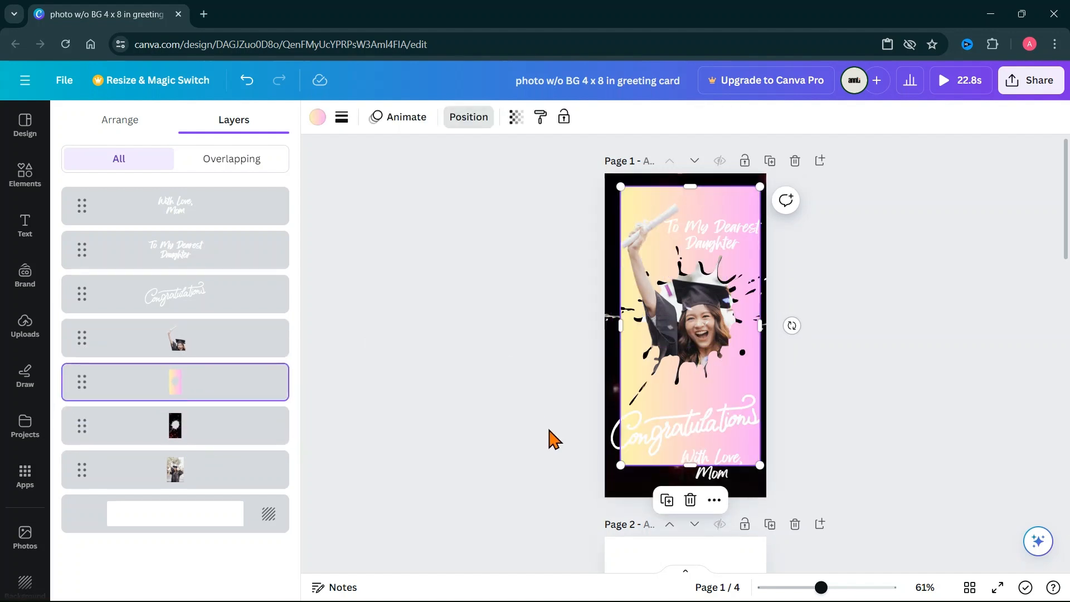
left_click_drag(621, 467, 608, 479)
left_click_drag(219, 387, 219, 444)
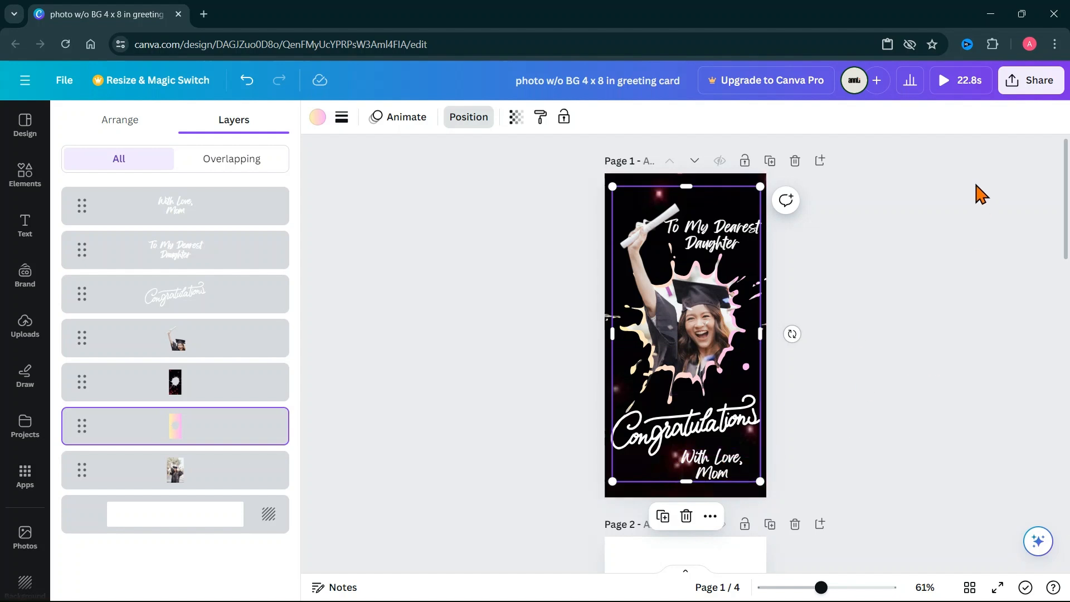
left_click(701, 379)
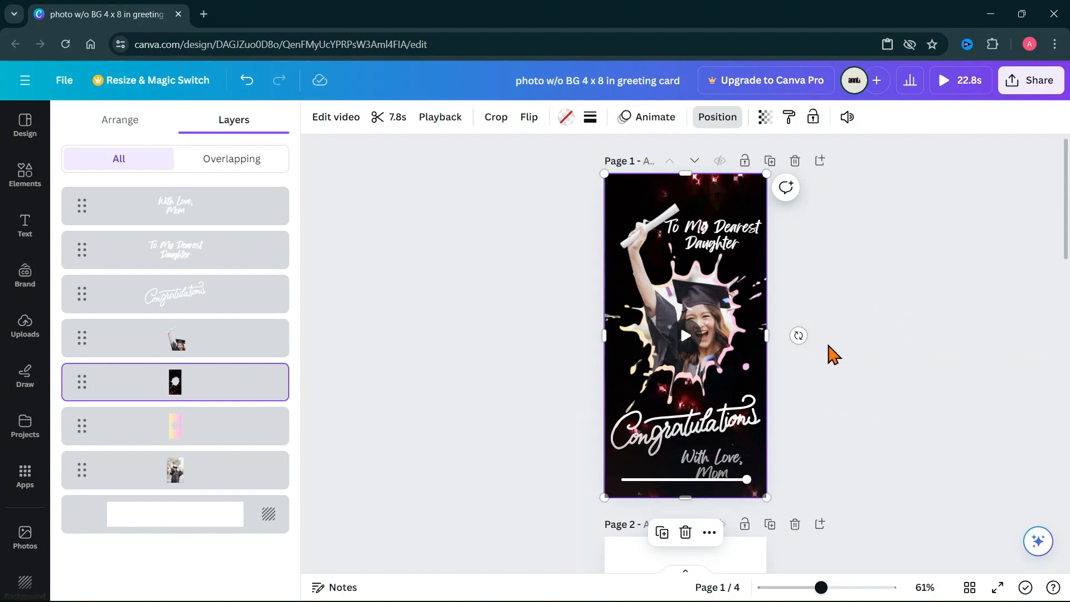
Delete pages 2, 3 and 4 so that only the finished card page remains.
scroll(888, 382, "down", 5)
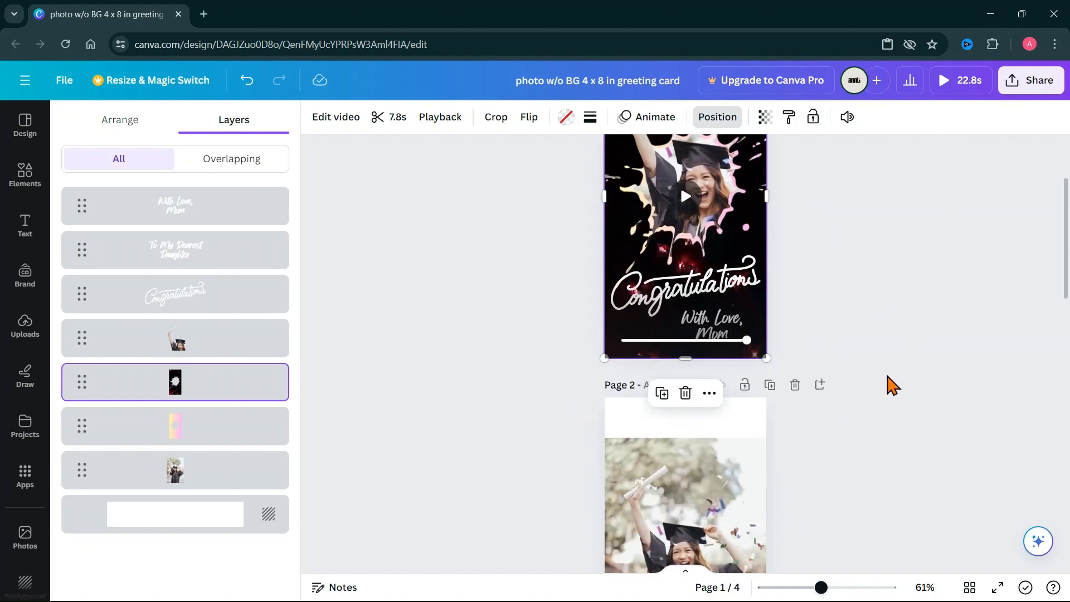
left_click(795, 245)
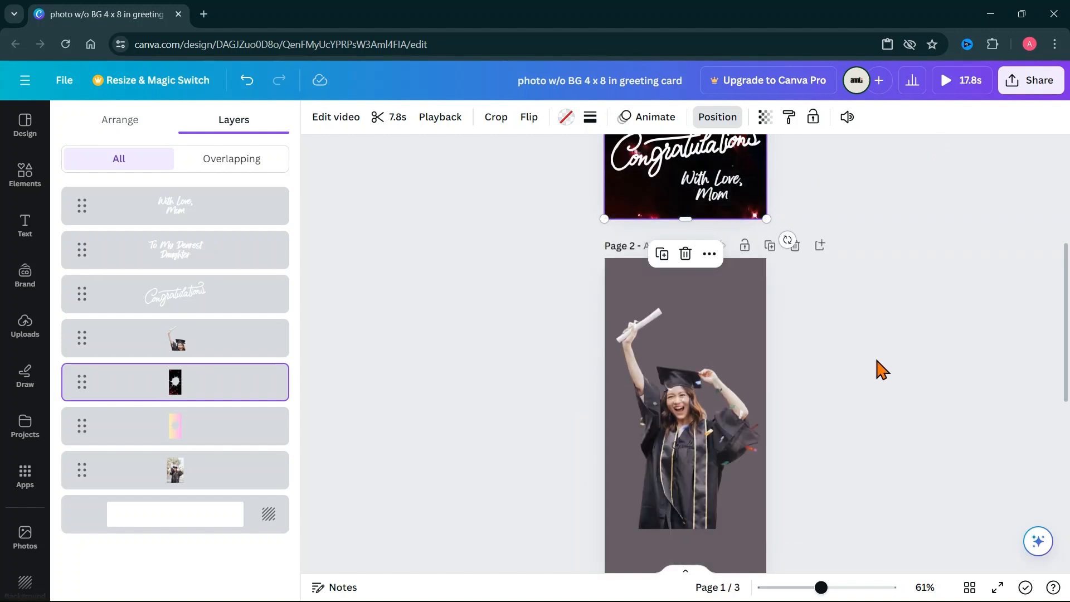
left_click(795, 245)
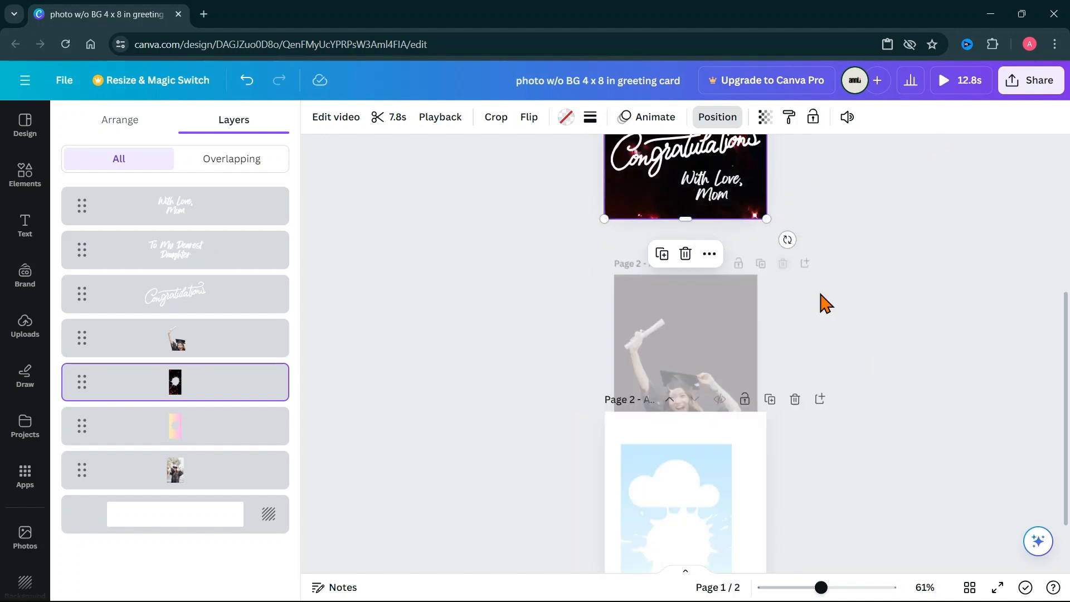
scroll(805, 269, "down", 3)
left_click(795, 244)
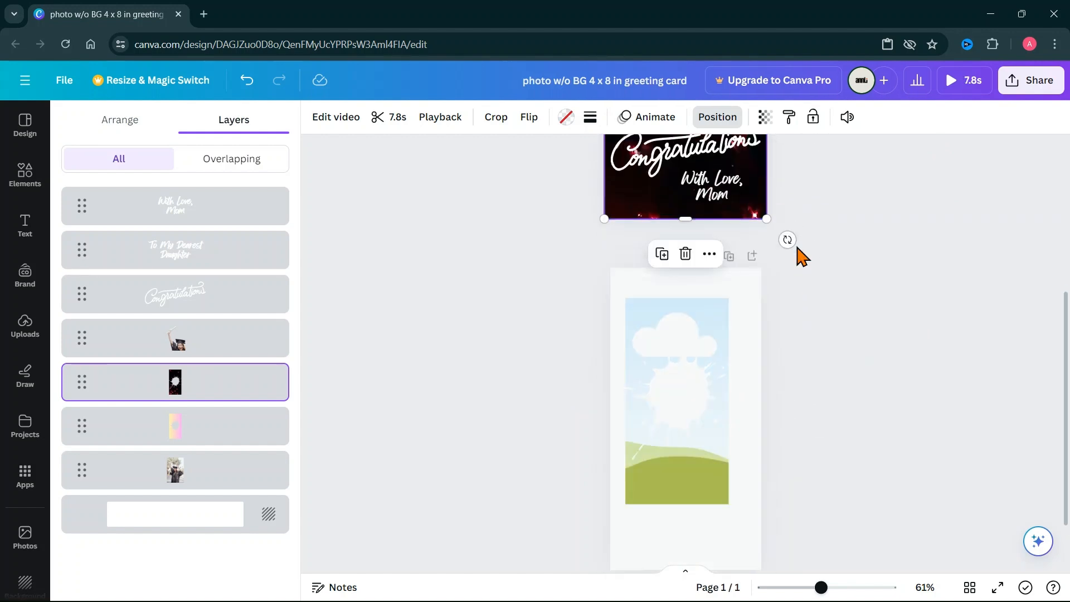
Play the finished card in the full preview and close the preview.
left_click(963, 80)
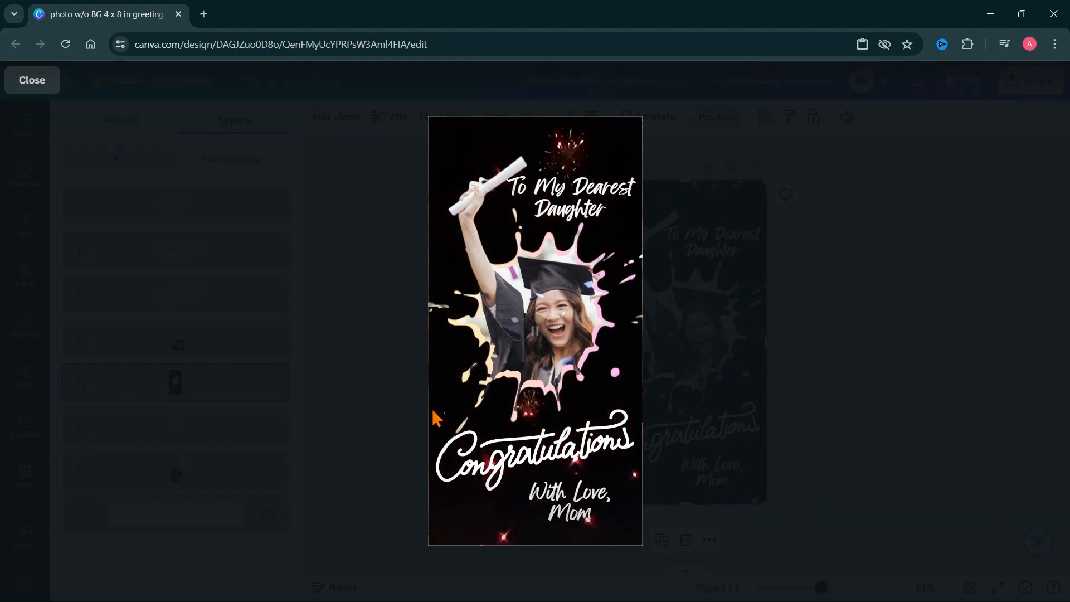
left_click(533, 337)
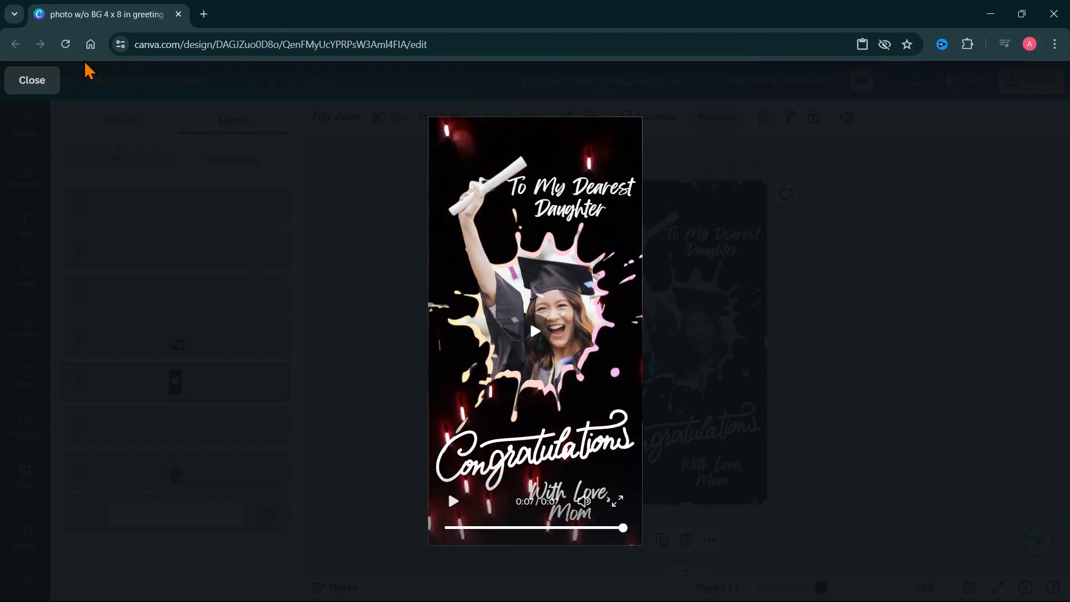
left_click(32, 80)
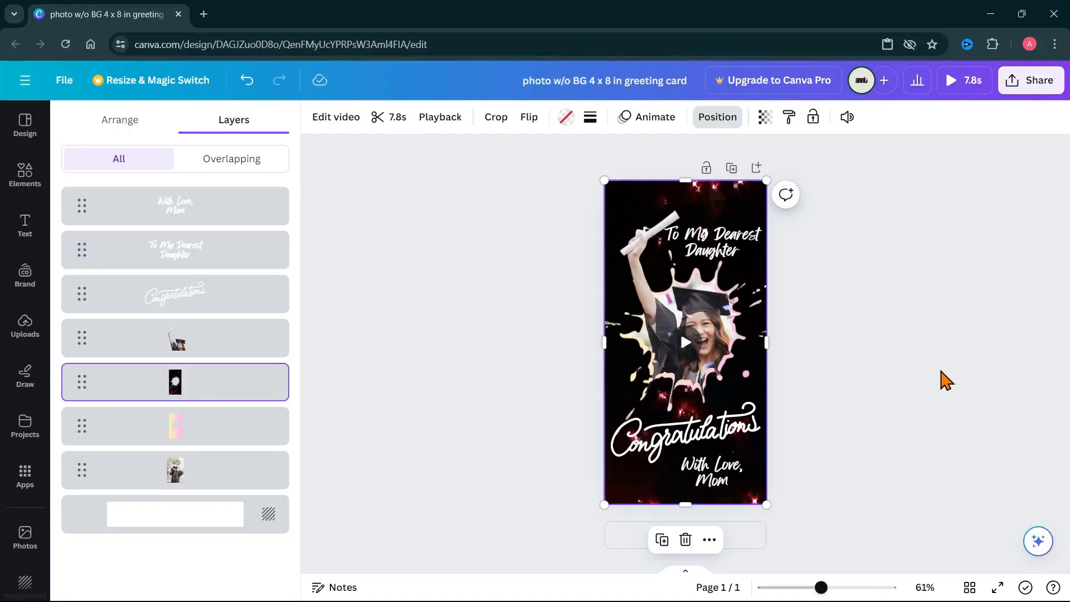